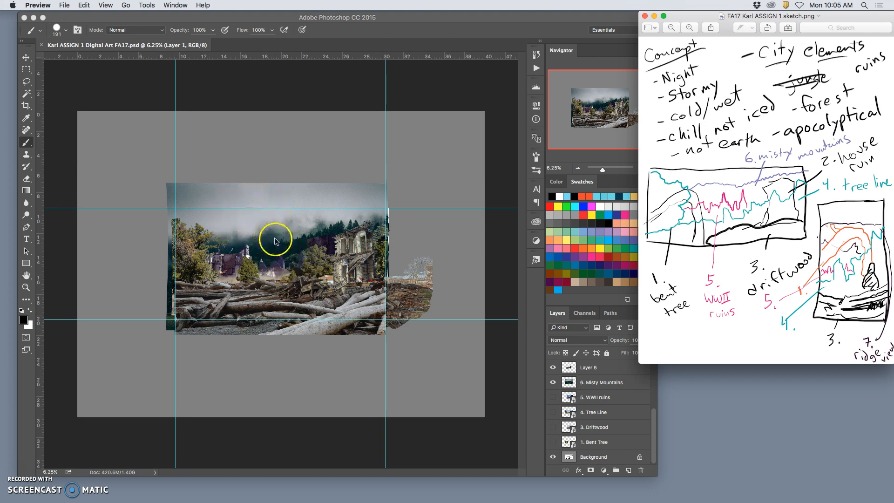
Step: Compare the composite image with the numbered elements in the hand-drawn concept sketch
mouse_move(316, 259)
left_mouse_down()
mouse_move(342, 265)
mouse_move(363, 260)
mouse_move(375, 240)
left_mouse_up()
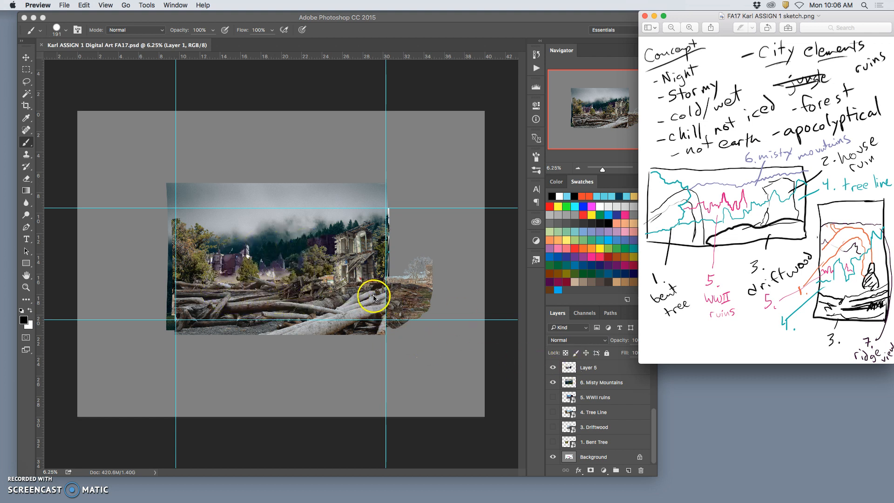
key("super+plus")
left_click(321, 295)
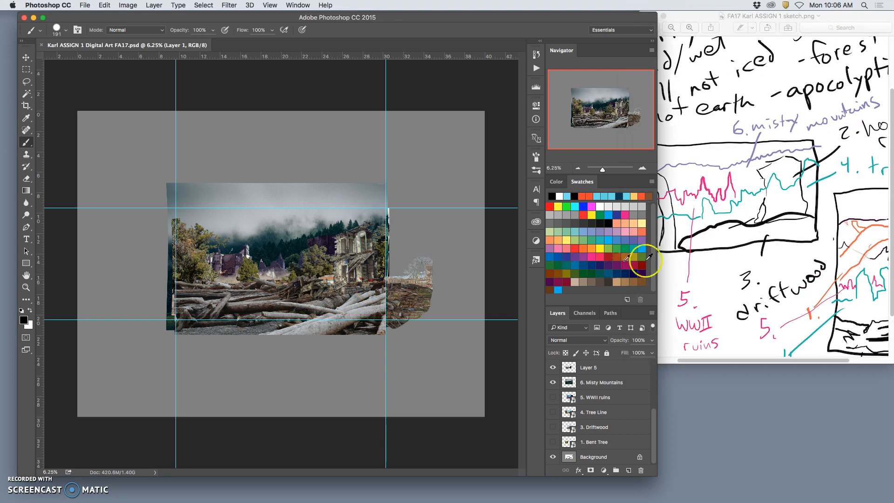
left_click(703, 264)
scroll(701, 267, "up", 5)
scroll(698, 270, "down", 3)
scroll(698, 270, "down", 6)
scroll(697, 269, "up", 1)
left_click(677, 271)
left_click(402, 285)
left_click(284, 275)
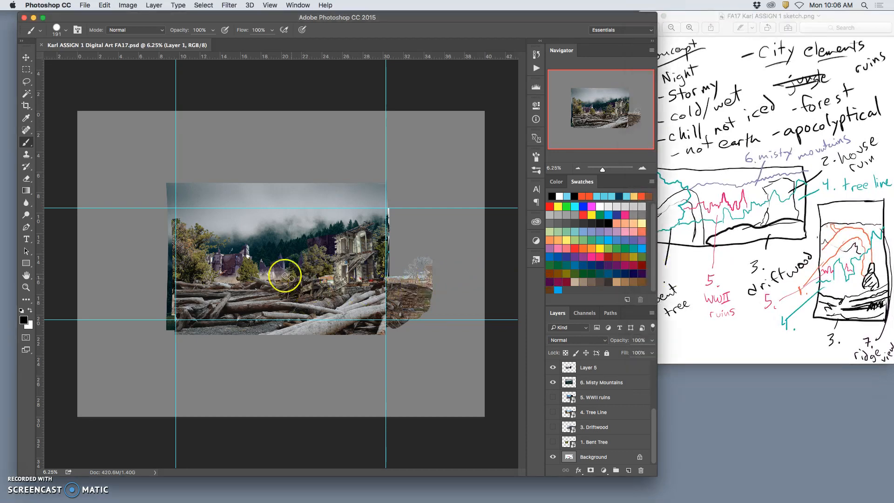
key("super+equal")
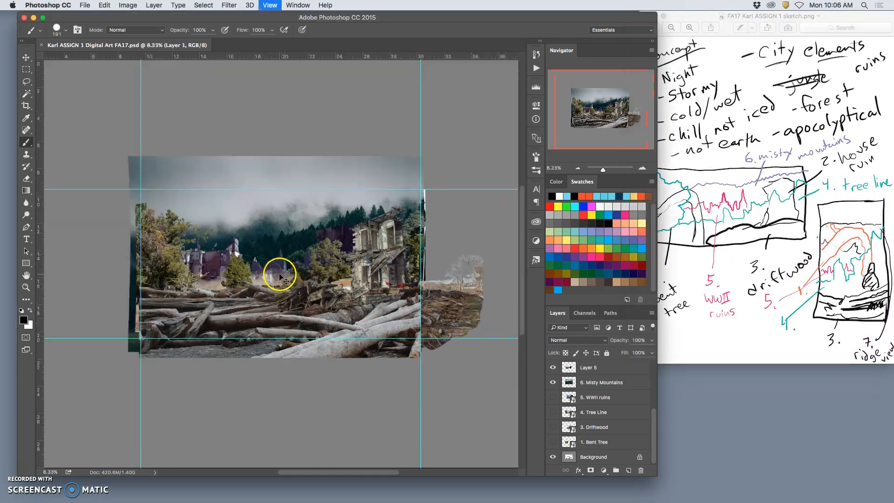
scroll(281, 274, "left", 2)
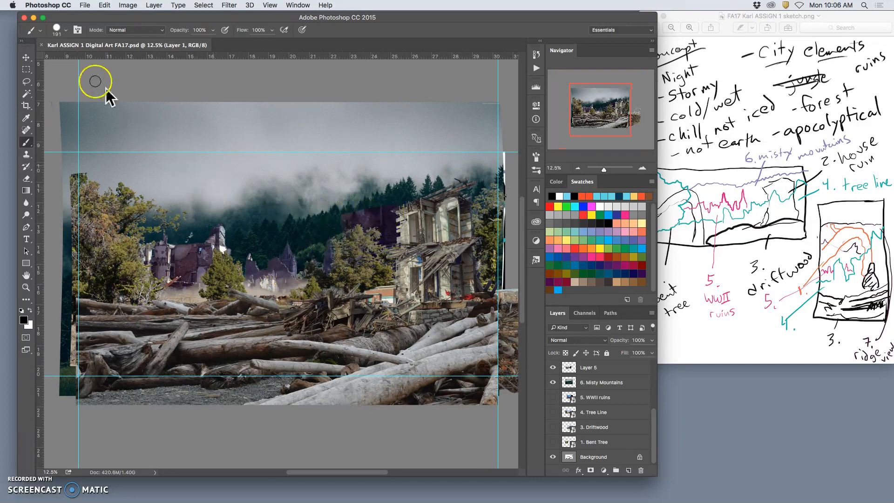
Step: Move the upper horizontal guide to just inside the sky's top edge and the lower one to the driftwood's bottom edge
left_click(26, 57)
left_click(366, 209)
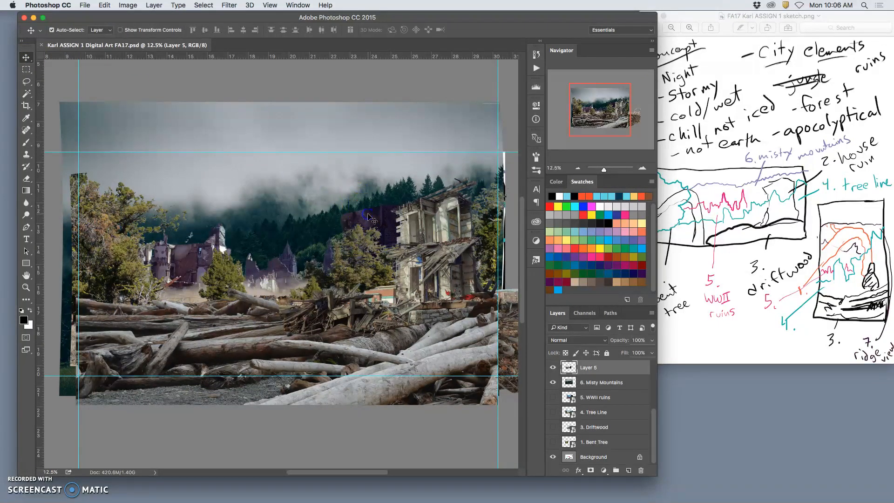
mouse_move(368, 218)
left_mouse_down()
mouse_move(355, 223)
mouse_move(361, 217)
mouse_move(391, 236)
mouse_move(404, 282)
mouse_move(364, 302)
mouse_move(323, 294)
mouse_move(289, 303)
mouse_move(507, 299)
mouse_move(316, 320)
mouse_move(187, 287)
mouse_move(278, 280)
mouse_move(282, 290)
mouse_move(265, 290)
mouse_move(280, 335)
mouse_move(286, 319)
mouse_move(354, 304)
left_mouse_up()
key("super+equal")
key("super+minus")
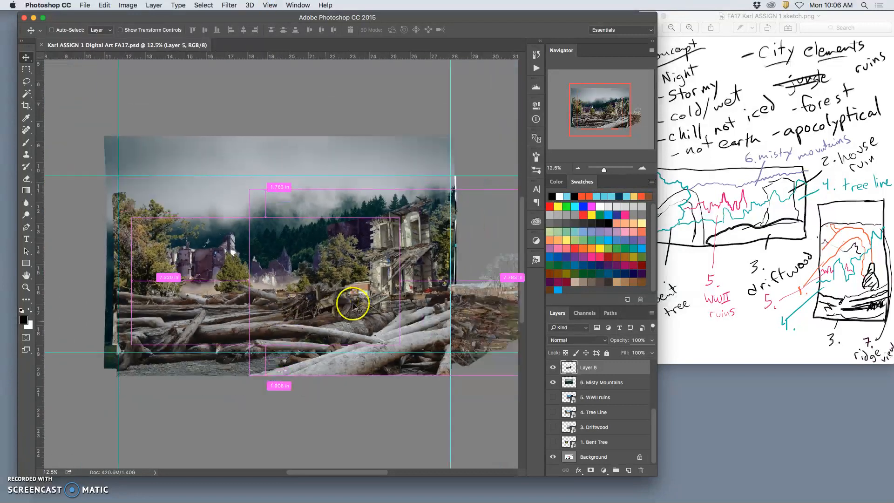
key("super+minus")
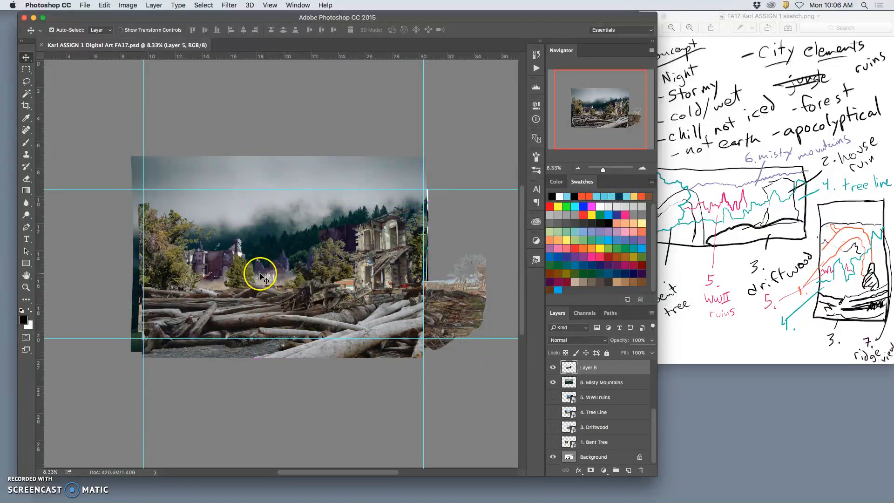
key("super+plus")
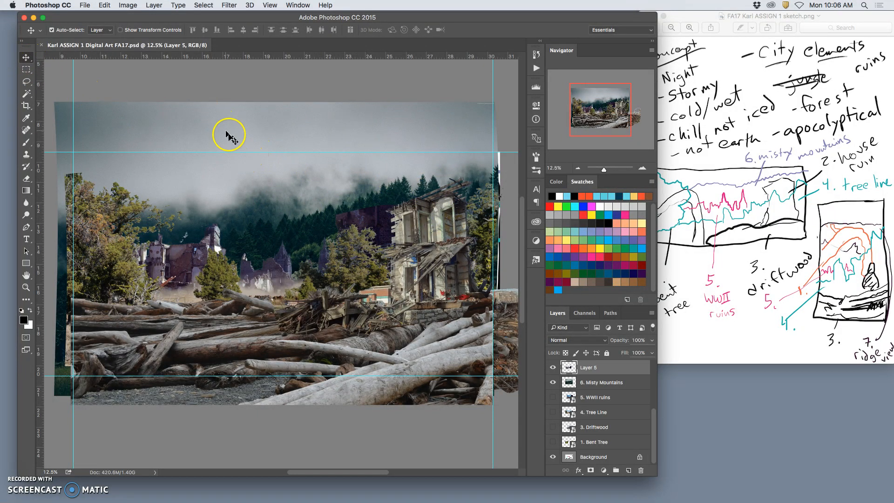
left_click_drag(231, 153, 225, 121)
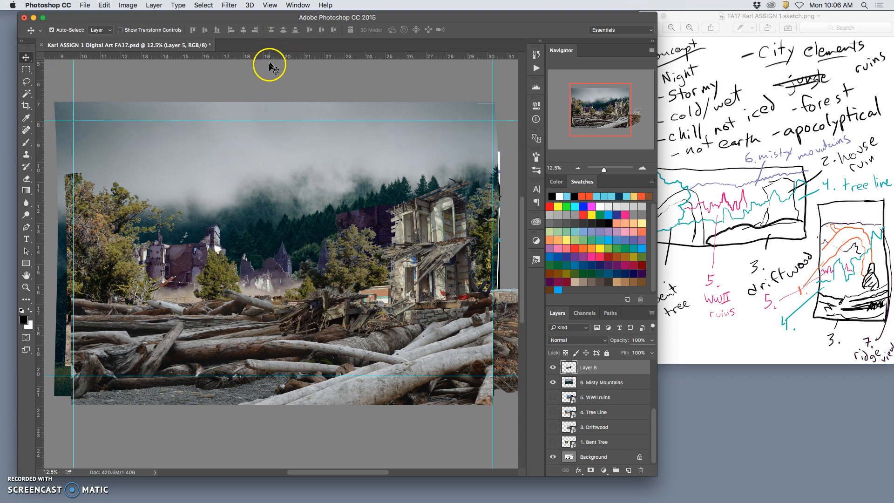
left_click_drag(275, 120, 274, 110)
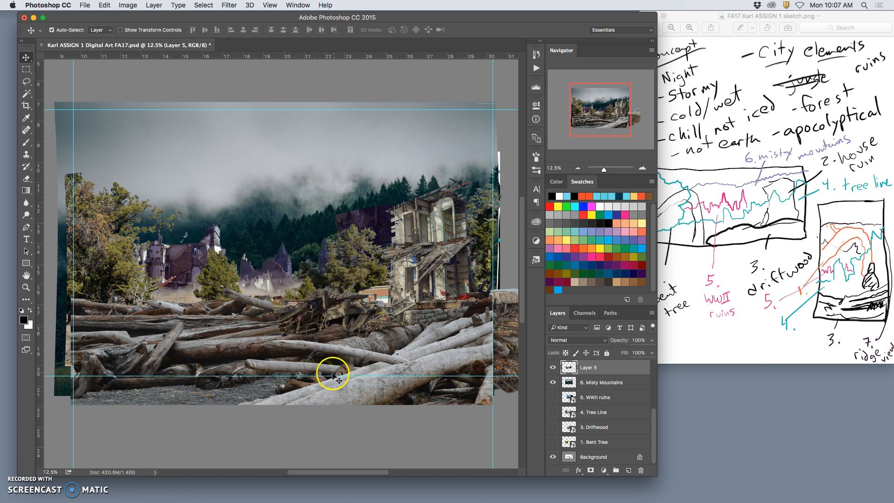
left_click_drag(323, 376, 318, 402)
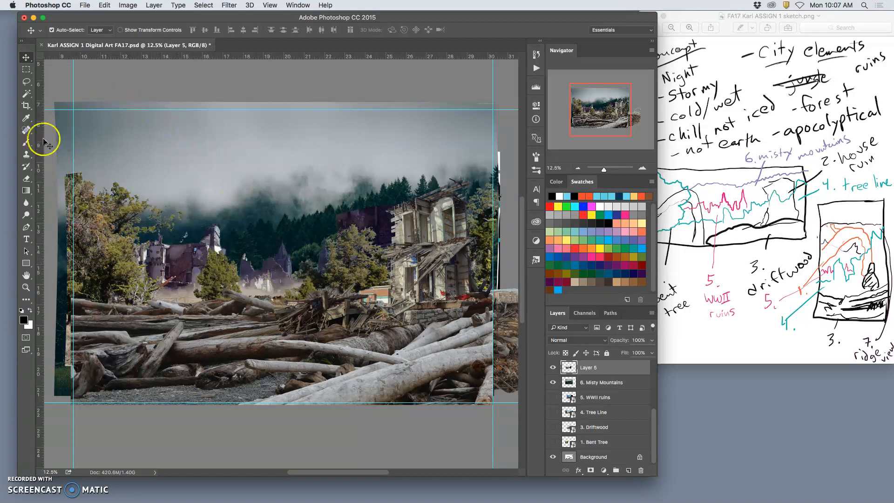
Step: Crop the canvas to the rectangle enclosed by the four guides
left_click(26, 106)
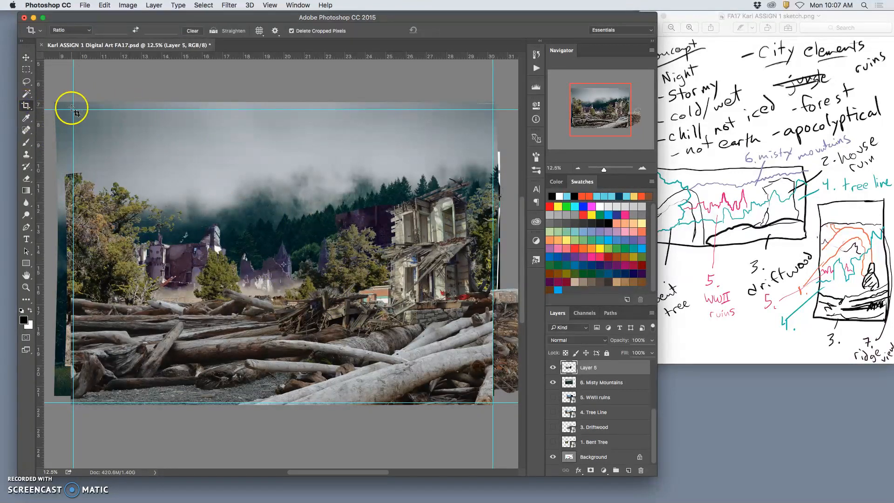
left_click_drag(73, 110, 490, 403)
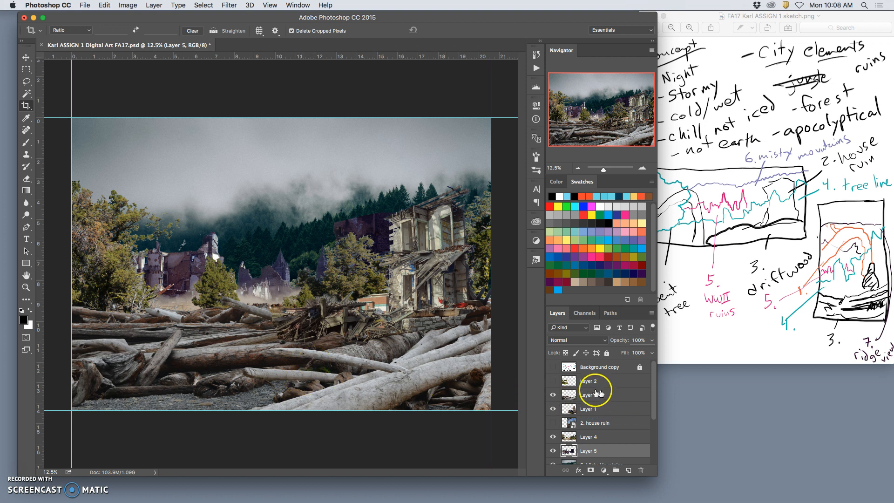
Step: Show Layer 2 with the mossy forest to check its content, and delete it
left_click(553, 380)
left_click(553, 381)
left_click(601, 384)
left_click(553, 381)
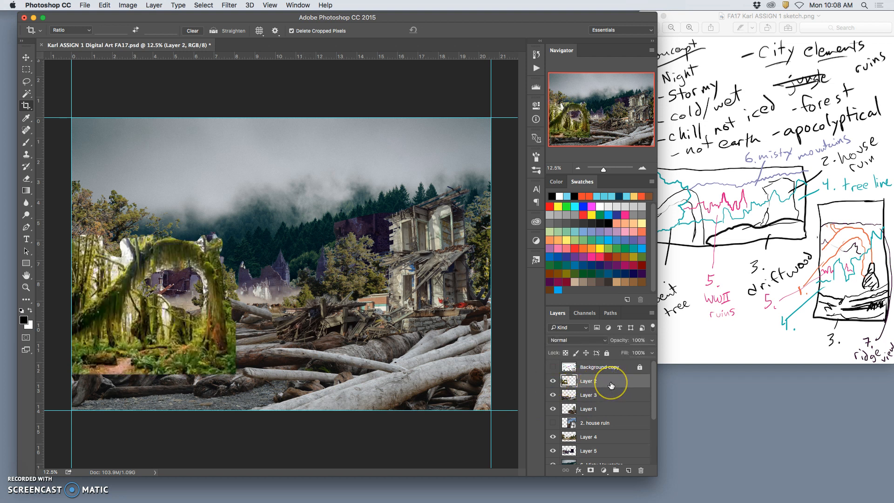
key("Delete")
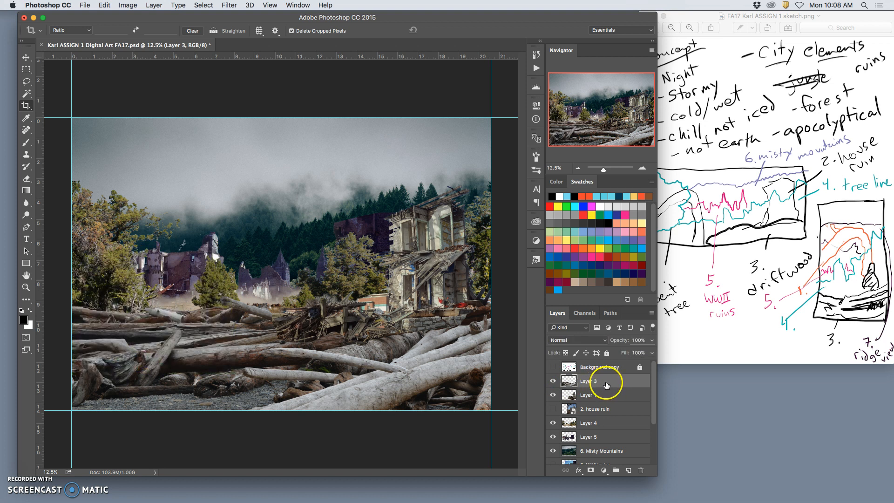
Step: Show the "2. house ruin" layer to check its content, and delete it
left_click(553, 409)
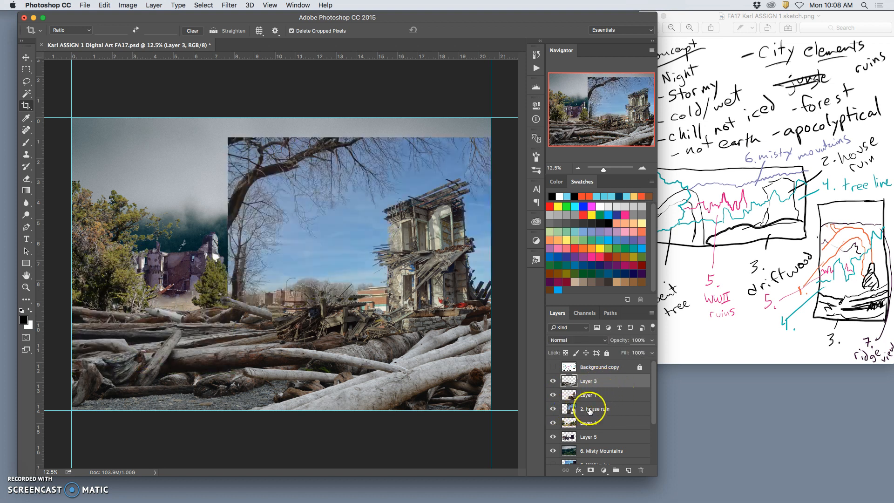
left_click(594, 409)
key("Delete")
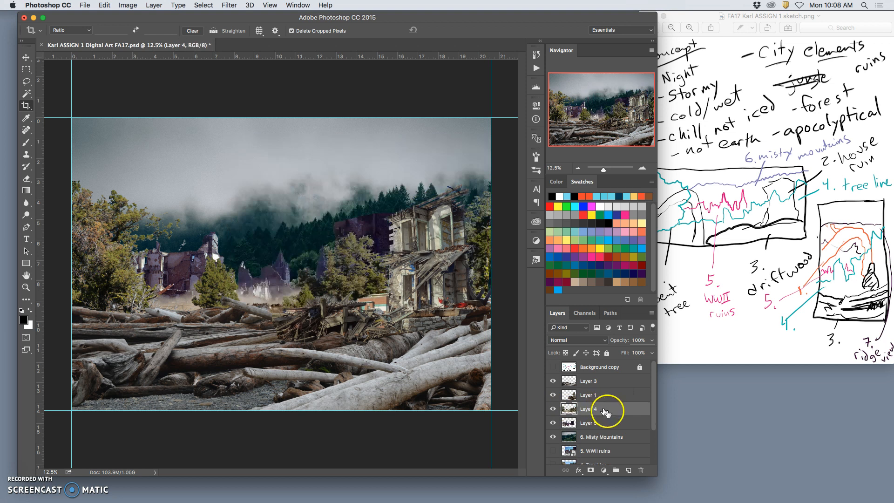
Step: Delete the hidden source layers "5. WWII ruins", "4. Tree Line", "3. Driftwood" and "1. Bent Tree"
left_click(593, 451)
key("Delete")
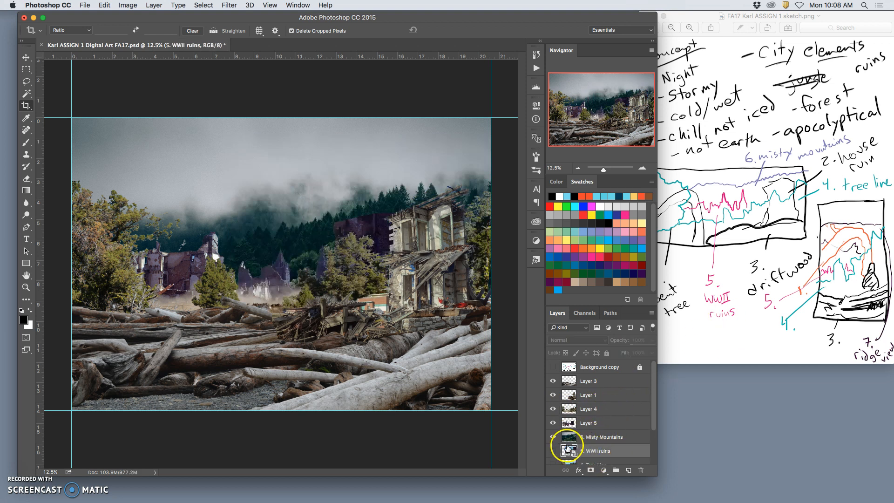
scroll(599, 435, "down", 3)
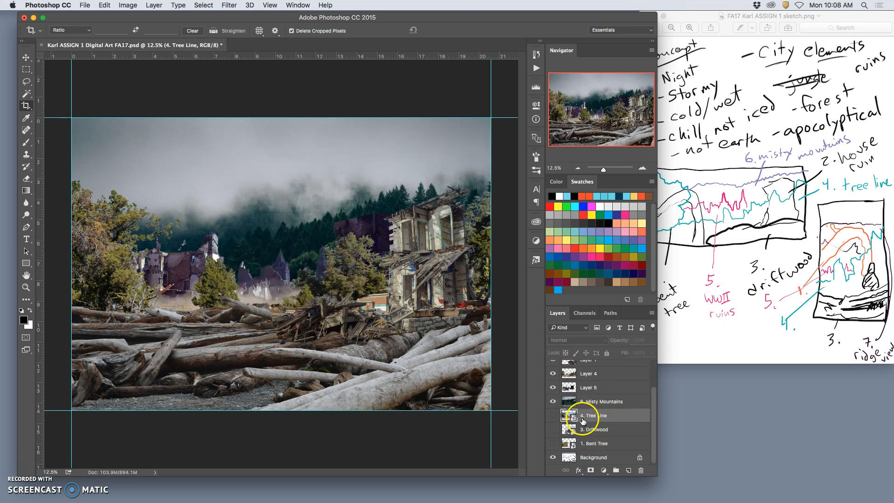
left_click(604, 442, "shift")
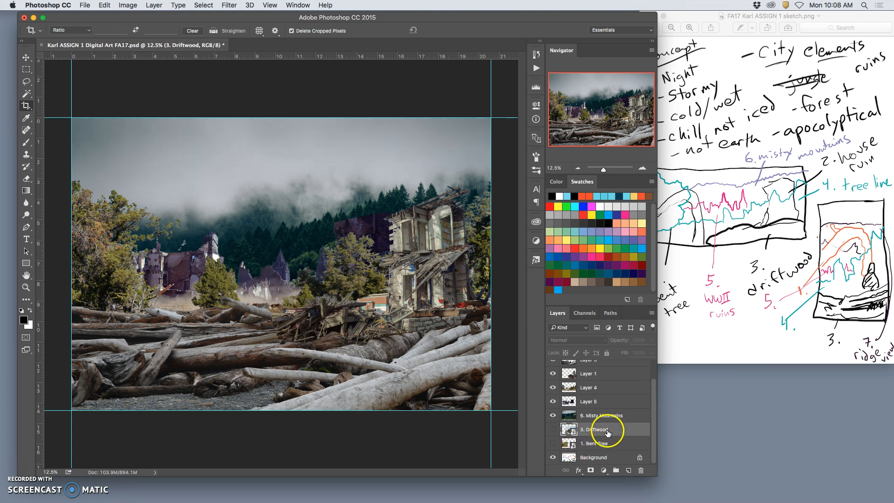
key("Delete")
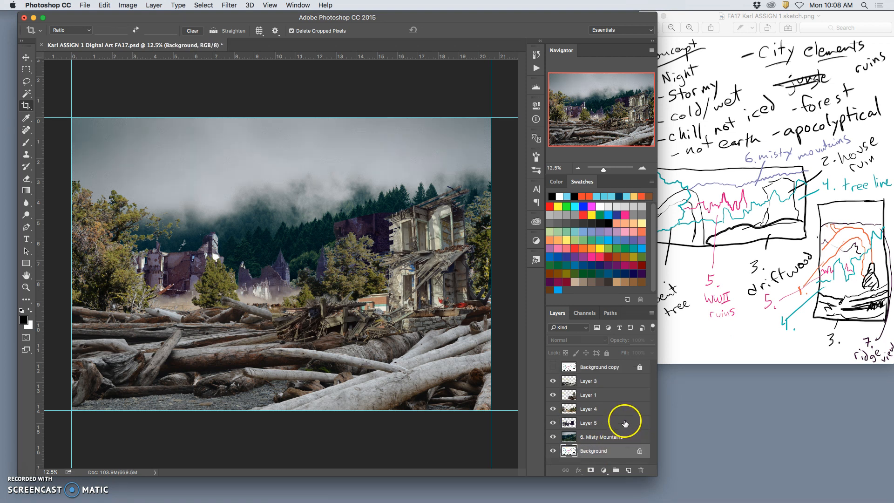
Step: Show and unlock the Background copy layer with the sketch overlay, delete it, and save the document
left_click(552, 366)
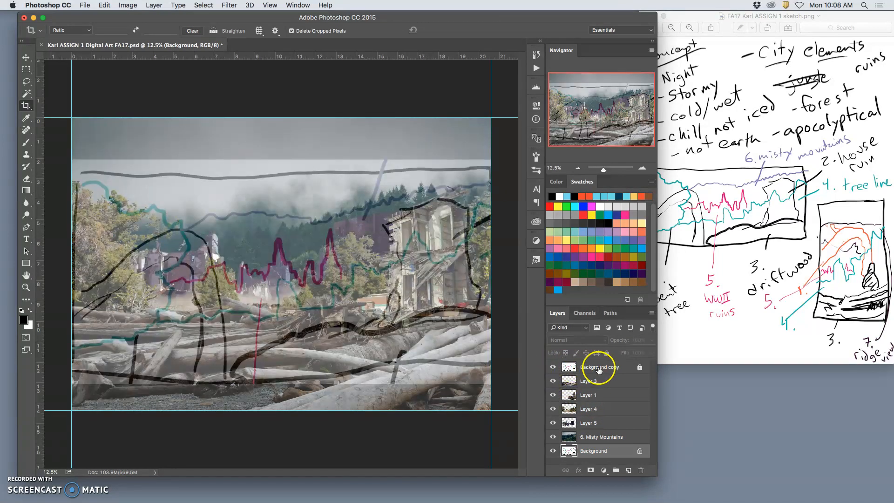
left_click(614, 368)
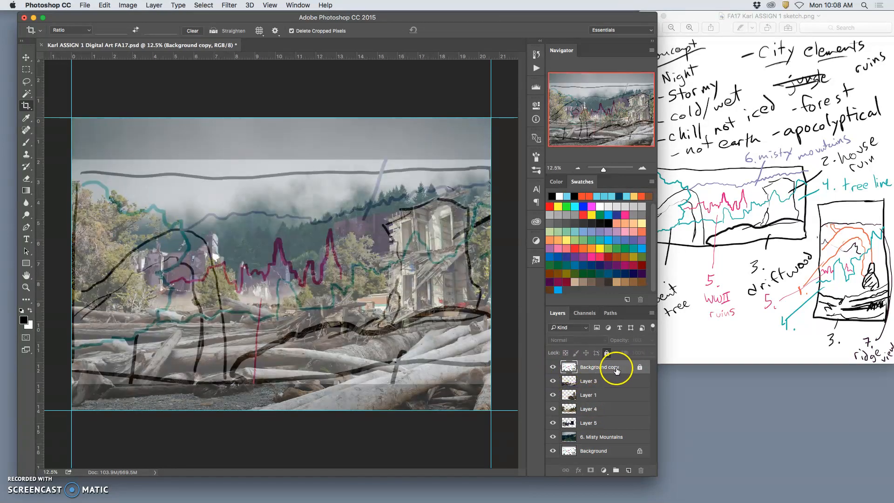
left_click(607, 353)
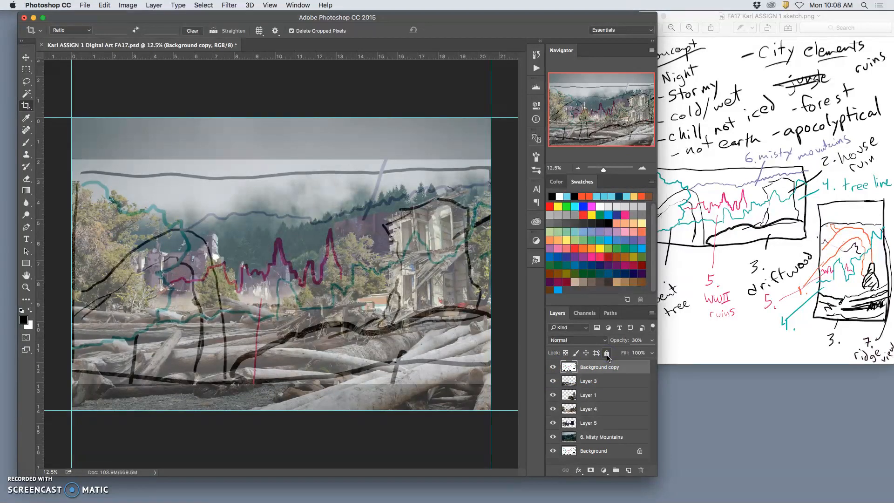
key("Delete")
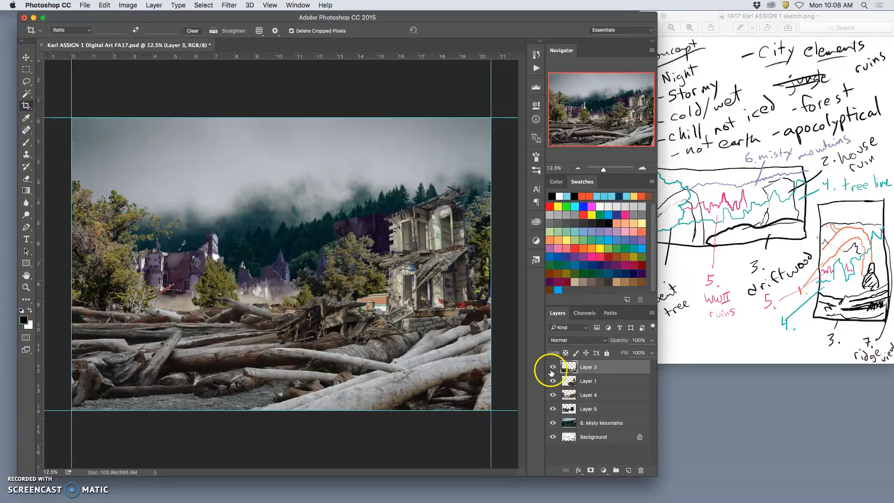
key("super+s")
left_click(345, 319)
left_click(407, 293)
left_click(415, 259)
left_click(405, 279)
left_click(437, 282)
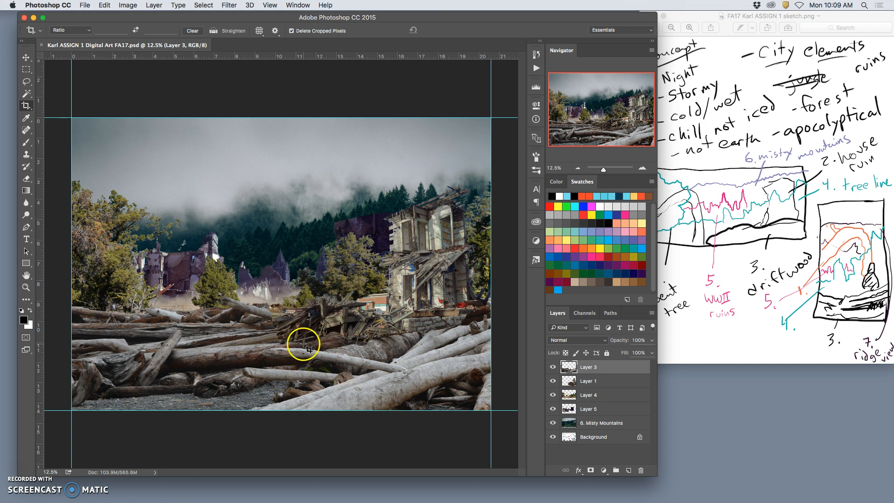
Step: Select the ruined house's layer, Layer 1, and toggle its visibility off and on to check what it contains
left_click(26, 57)
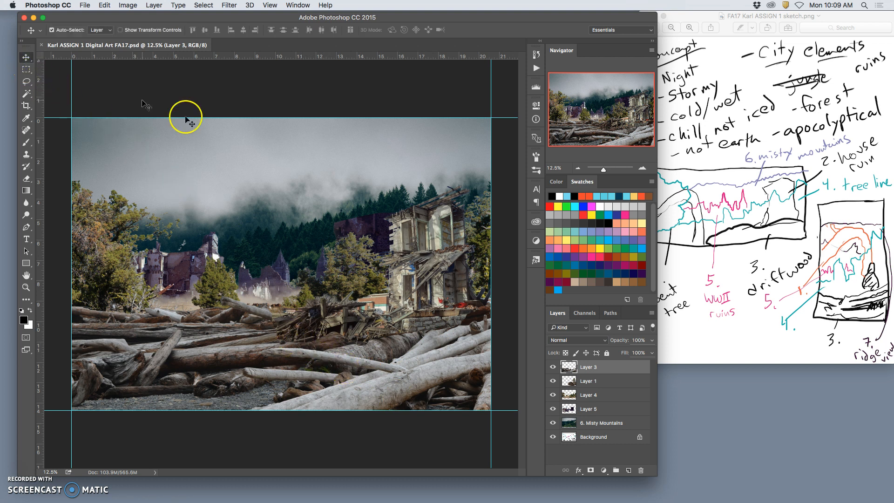
left_click(435, 226)
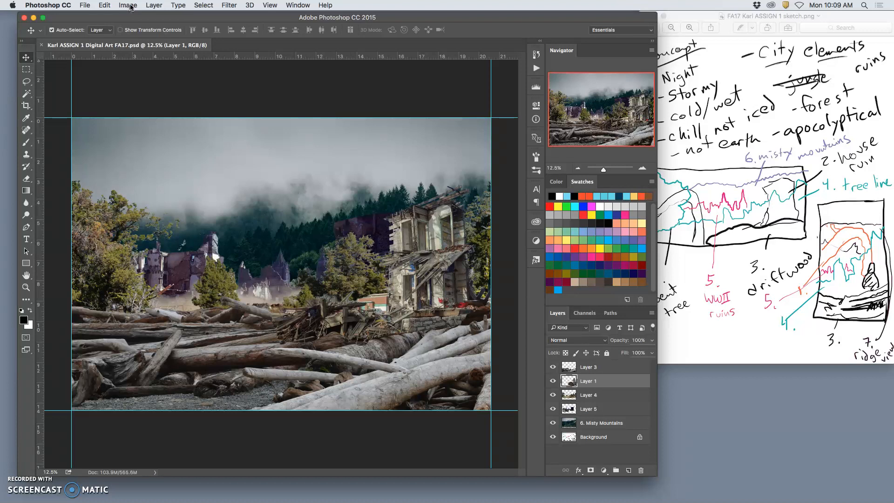
left_click(127, 6)
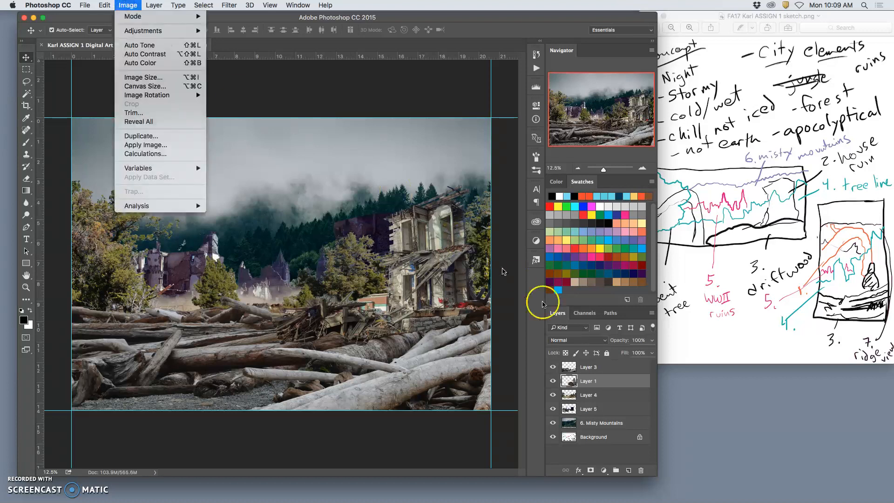
left_click(587, 381)
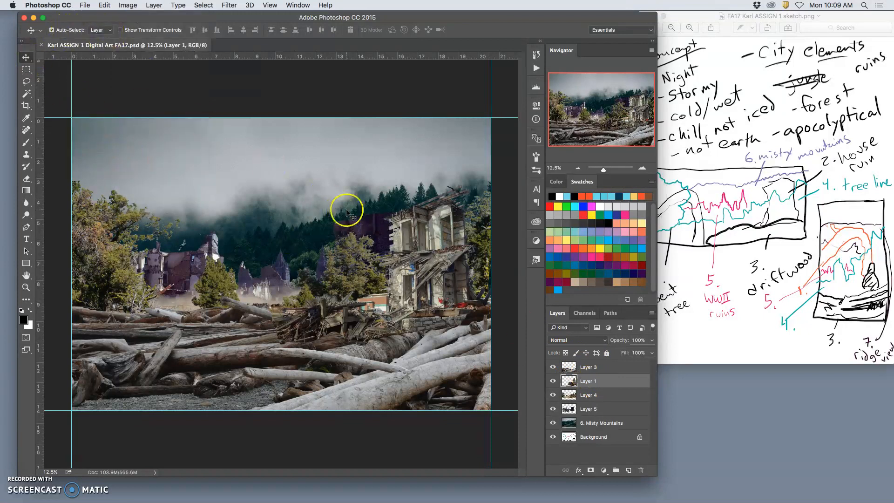
left_click(432, 228)
left_click(552, 381)
left_click(552, 381)
left_click(553, 381)
left_click(553, 380)
left_click(552, 381)
left_click(553, 380)
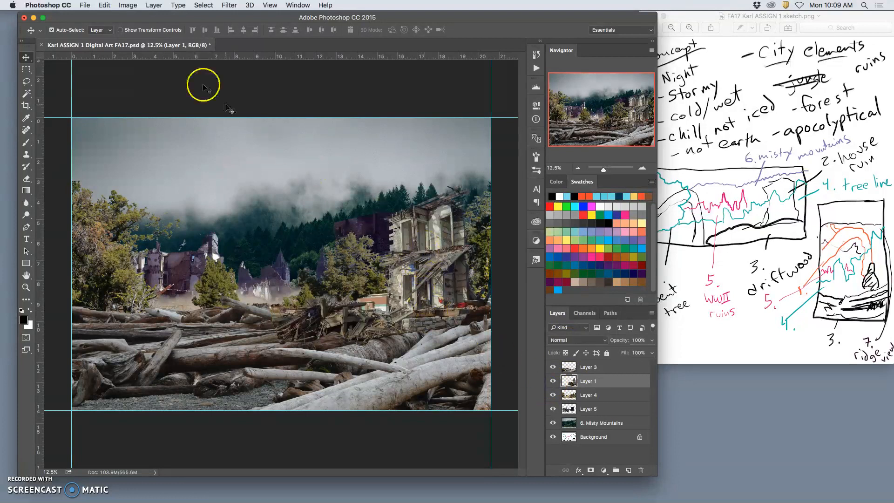
left_click(121, 4)
left_click(134, 31)
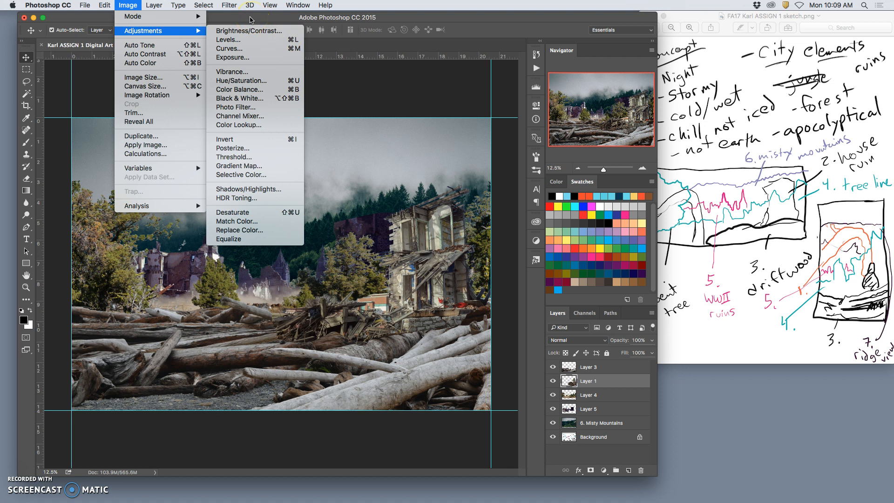
left_click(181, 33)
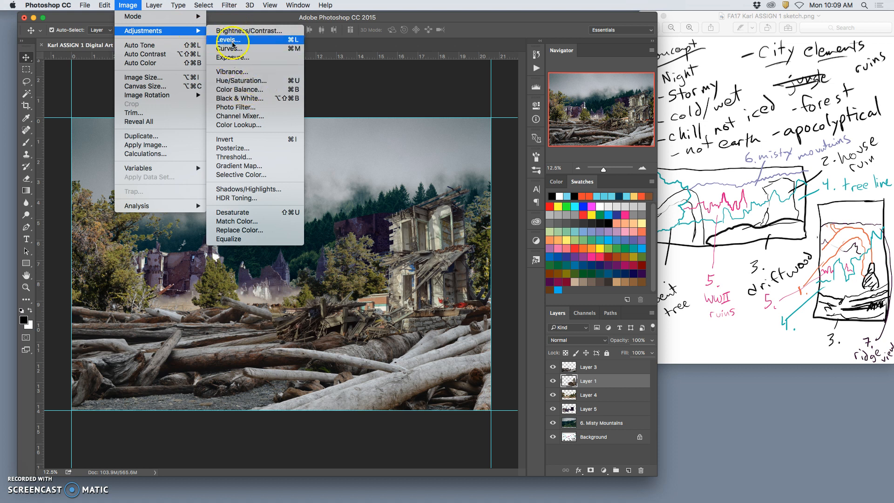
left_click(268, 21)
left_click(593, 382)
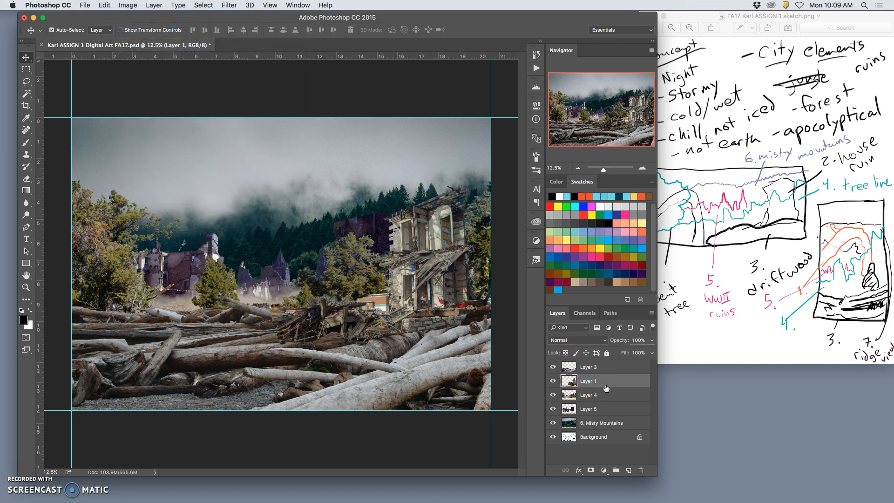
key("super+j")
left_click(600, 383)
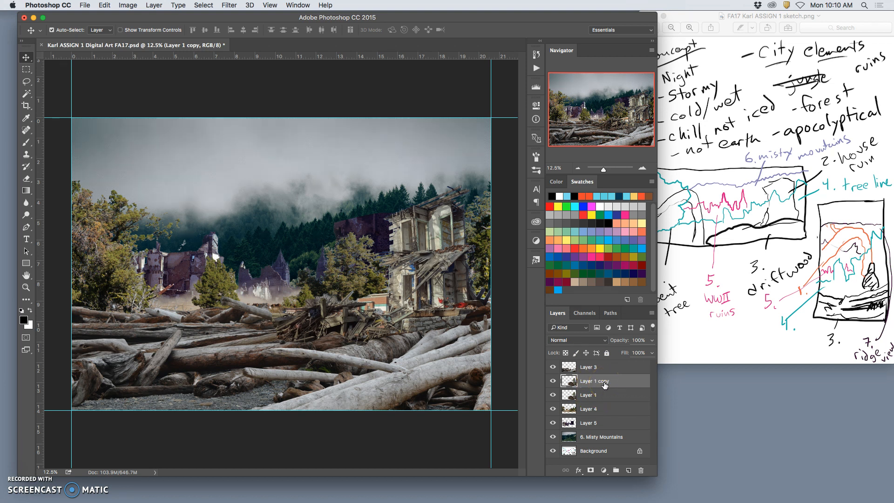
left_click(595, 386)
key("super+e")
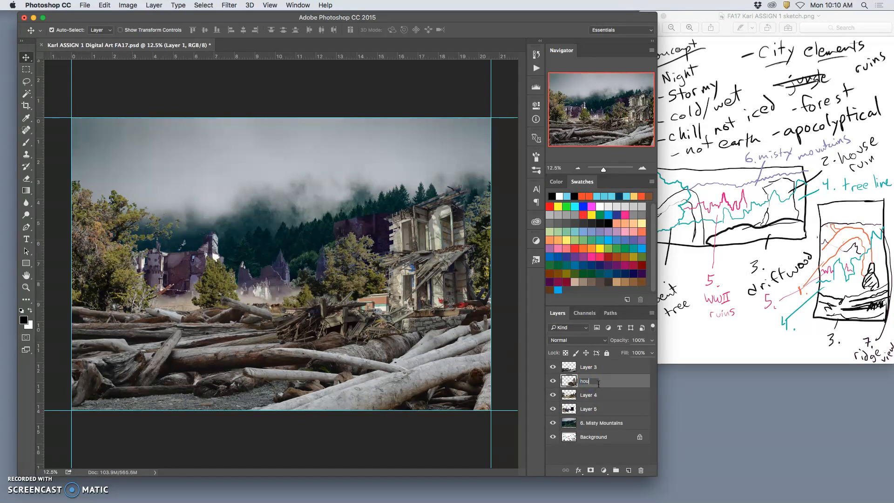
Step: Rename the ruined house's layer, Layer 1, to "house" and duplicate it
left_click(612, 377)
key("super+j")
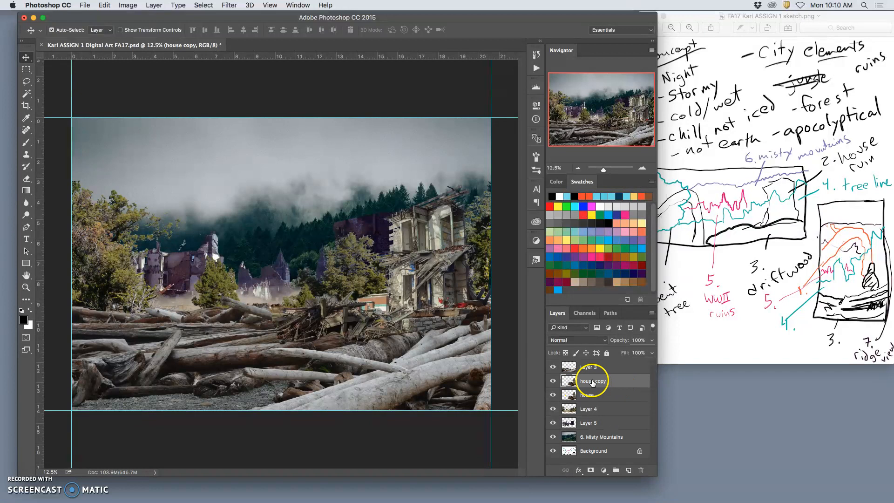
Step: Use Color Balance on the house copy layer, setting the midtones to +4 cyan–red, +5 magenta–green and +44 yellow–blue
left_click(128, 6)
mouse_move(142, 31)
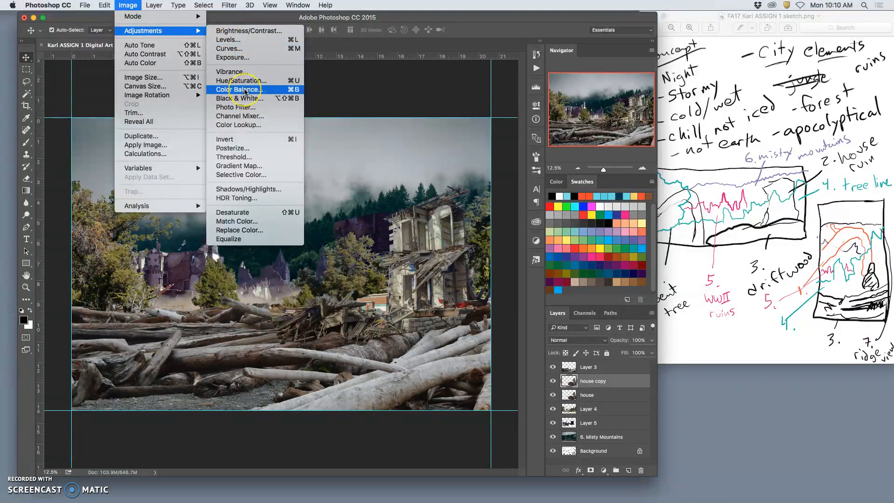
left_click(245, 89)
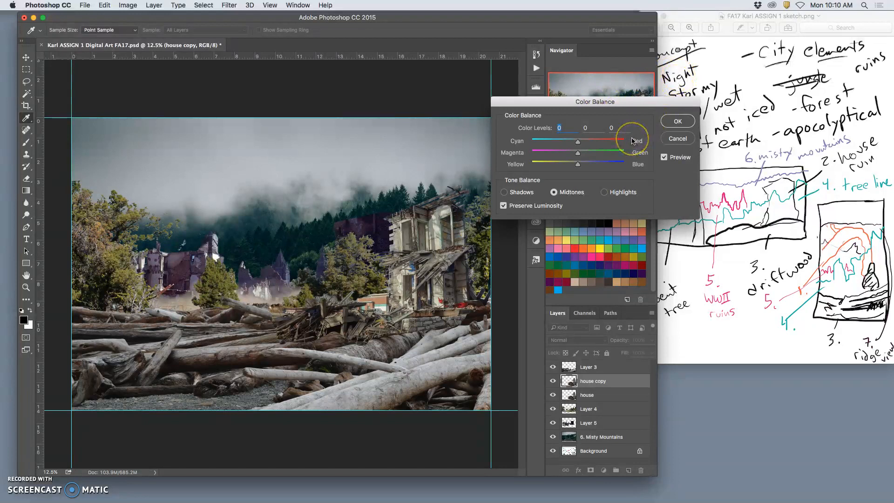
left_click(578, 164)
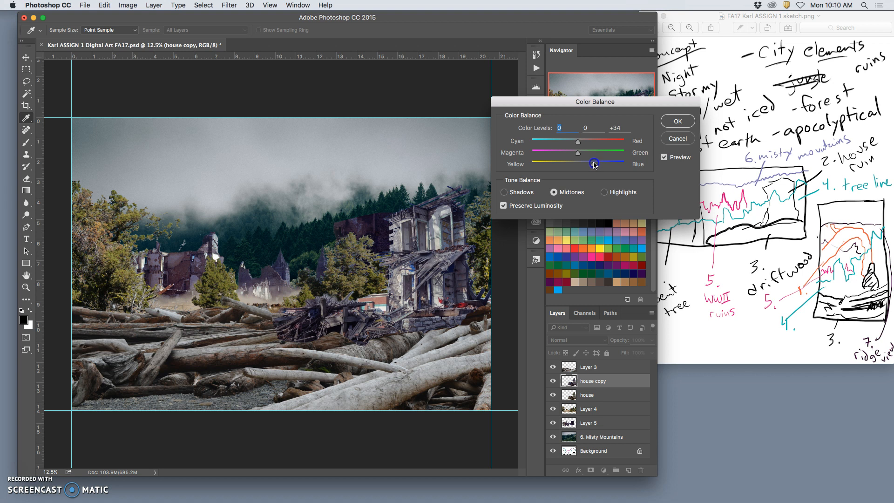
left_click_drag(592, 164, 631, 163)
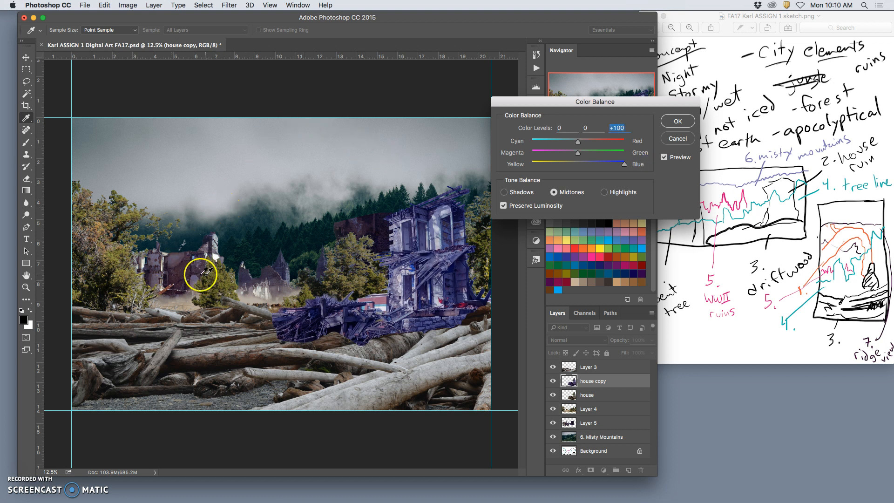
left_click(624, 166)
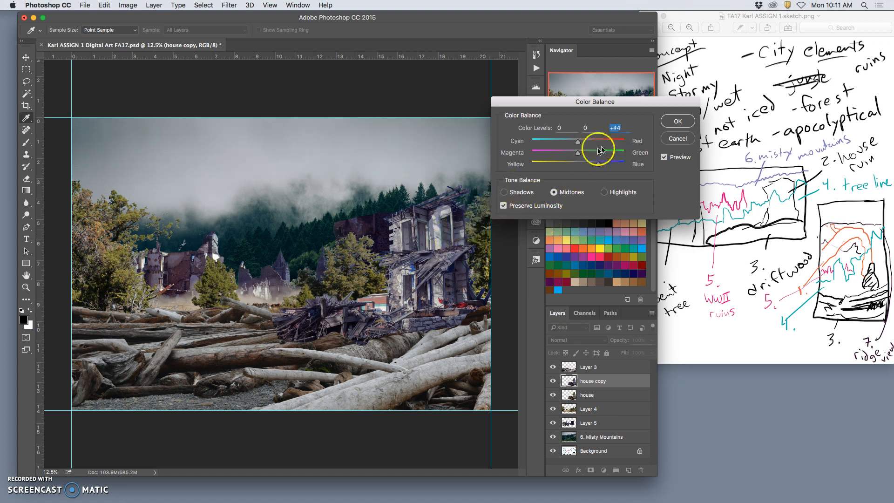
left_click_drag(577, 152, 579, 155)
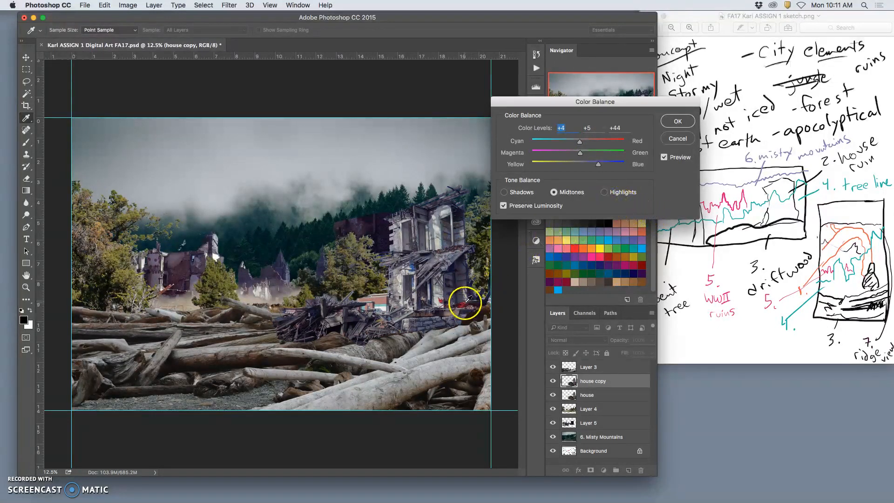
Step: Try shifting the house copy's shadows slightly toward blue, return to the midtones and apply the Color Balance adjustment
left_click(503, 193)
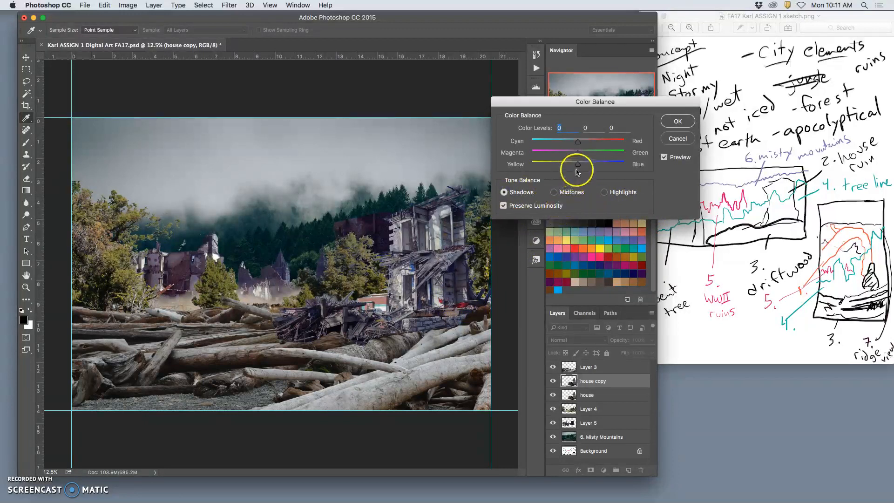
mouse_move(578, 164)
left_mouse_down()
mouse_move(546, 164)
mouse_move(619, 166)
mouse_move(581, 168)
left_mouse_up()
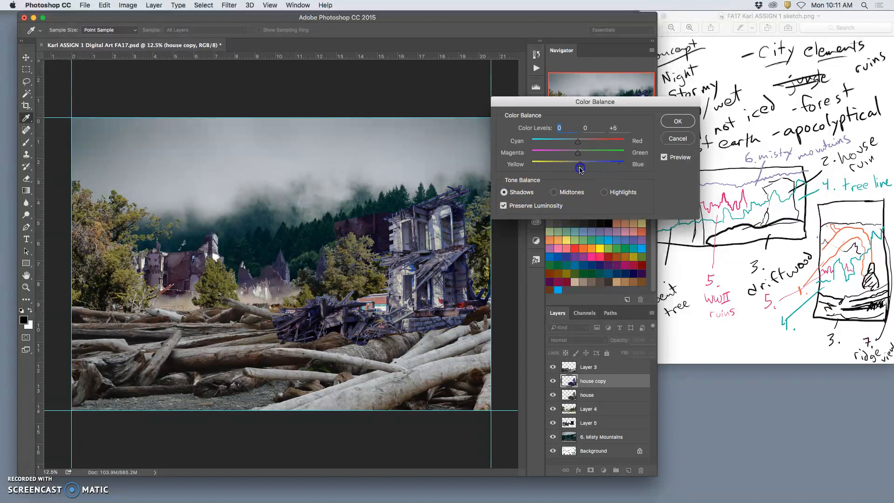
left_click(556, 193)
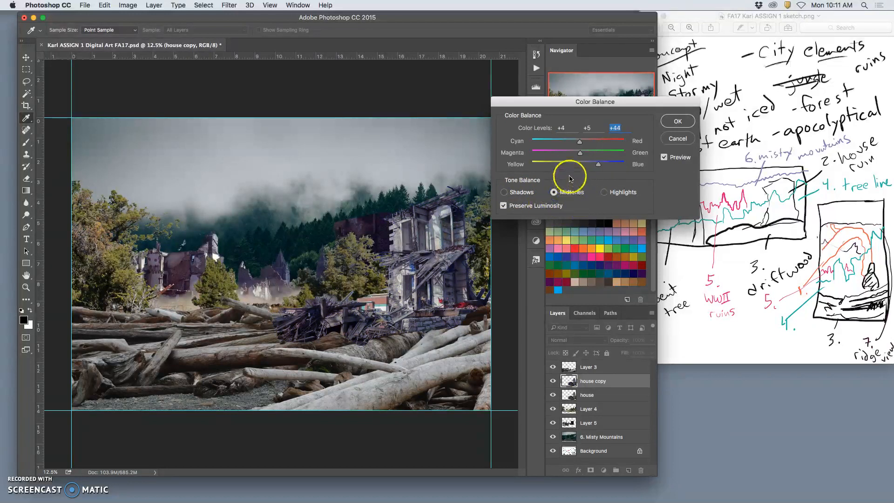
left_click(678, 121)
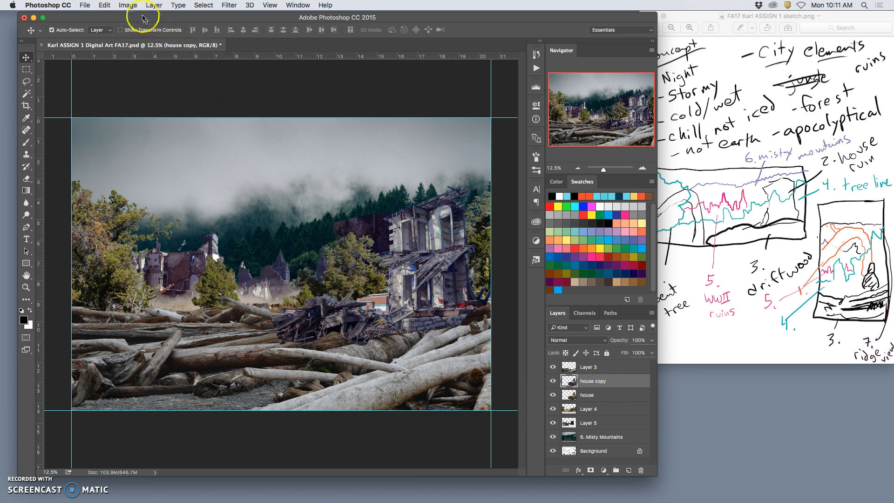
Step: Darken the house copy layer with Levels, setting the midtone input to 0.84 and the white output level to about 230
left_click(127, 5)
mouse_move(135, 31)
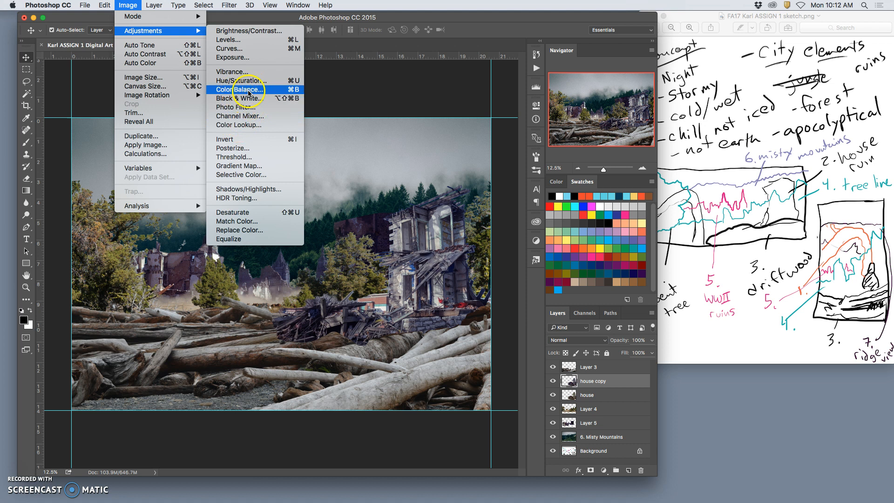
left_click(250, 92)
left_click(230, 41)
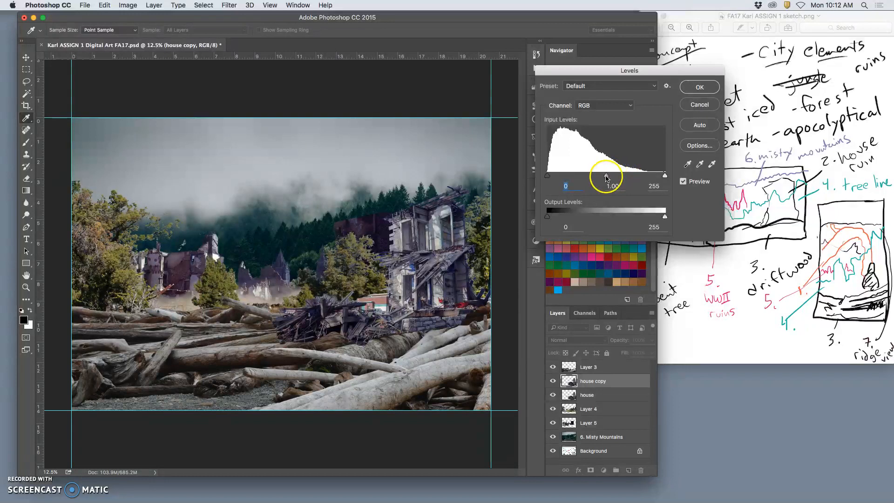
left_click_drag(608, 177, 615, 177)
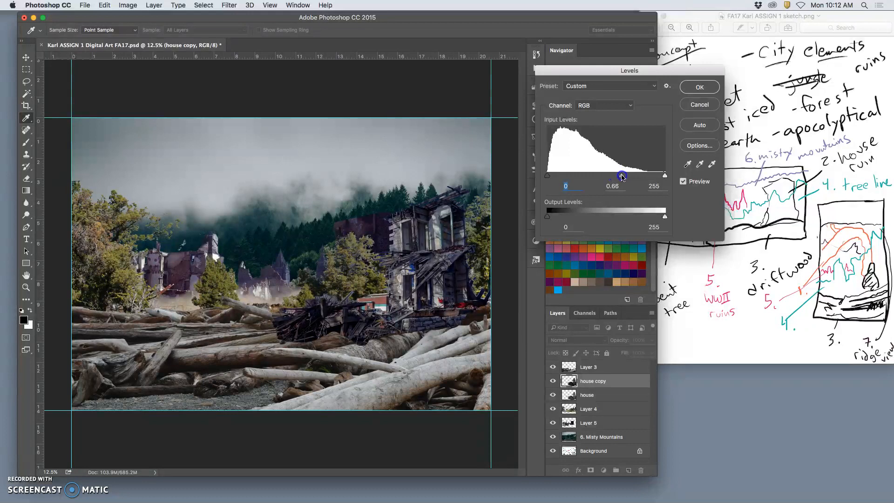
left_click_drag(627, 176, 597, 176)
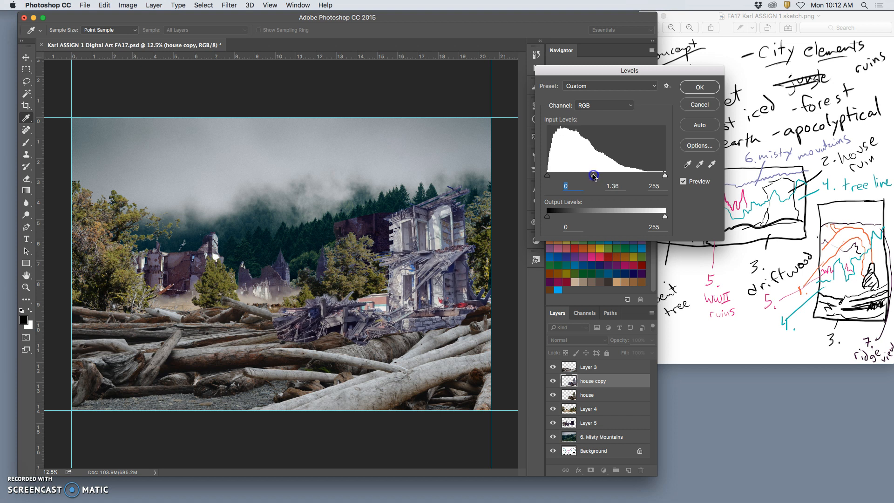
mouse_move(601, 177)
left_mouse_down()
mouse_move(636, 179)
mouse_move(607, 178)
left_mouse_up()
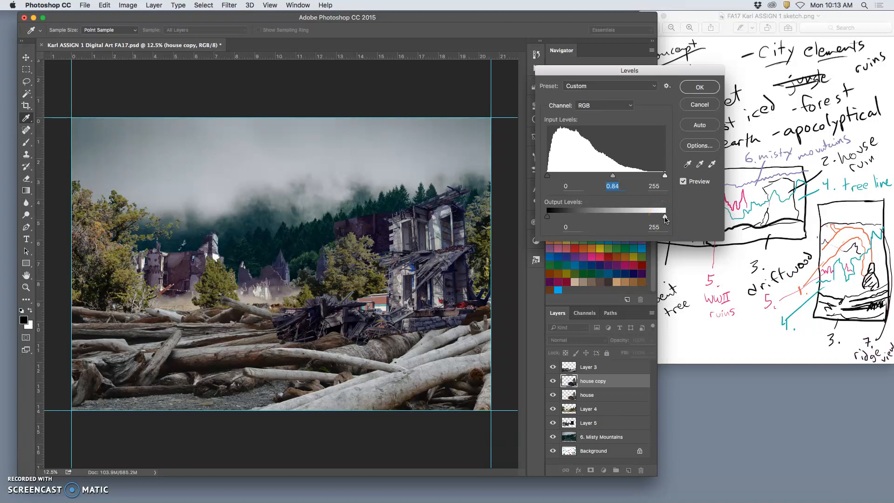
mouse_move(660, 219)
left_mouse_down()
mouse_move(627, 218)
mouse_move(663, 215)
left_mouse_up()
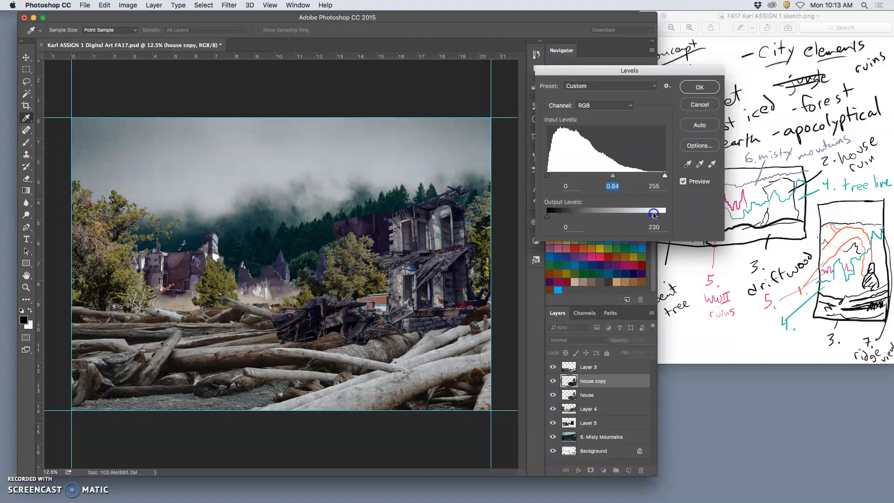
left_click(650, 215)
left_click(699, 87)
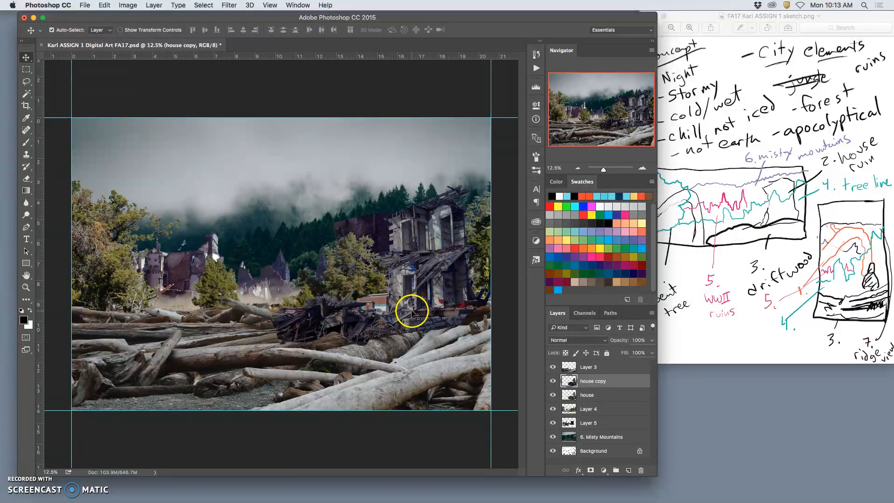
Step: Toggle the house copy layer's visibility repeatedly to compare the adjusted house with the original
left_click(553, 382)
left_click(553, 382)
left_click(553, 382)
left_click(553, 382)
left_click(553, 382)
left_click(553, 382)
left_click(553, 382)
left_click(554, 382)
left_click(553, 382)
left_click(553, 382)
left_click(553, 382)
left_click(553, 382)
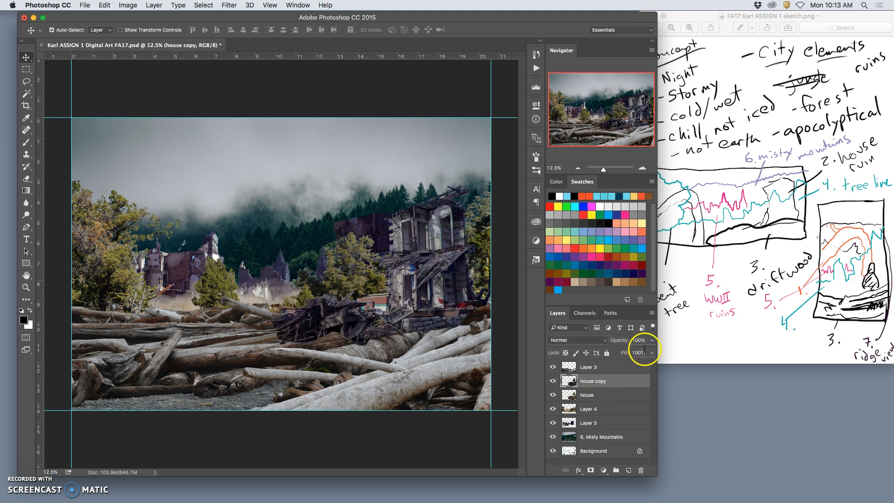
Step: Try the house copy layer at about 45% opacity and restore it to 100%
left_click(651, 343)
left_click_drag(650, 351, 643, 352)
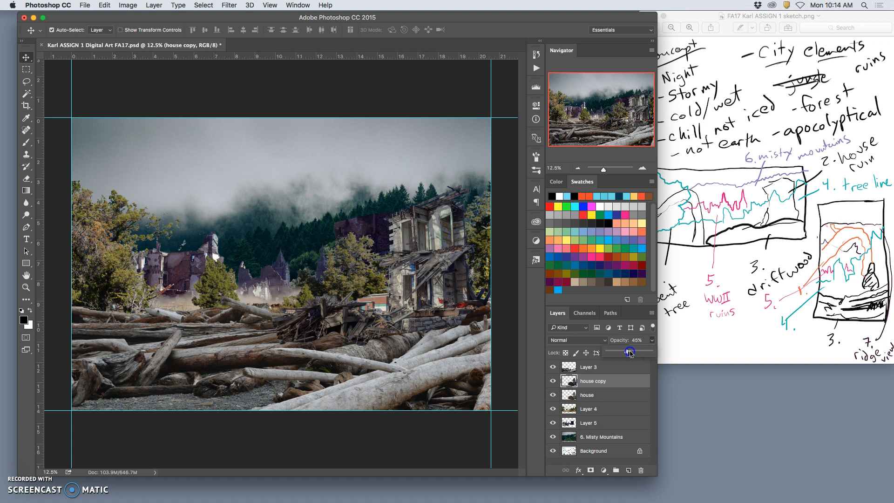
left_click_drag(632, 353, 652, 354)
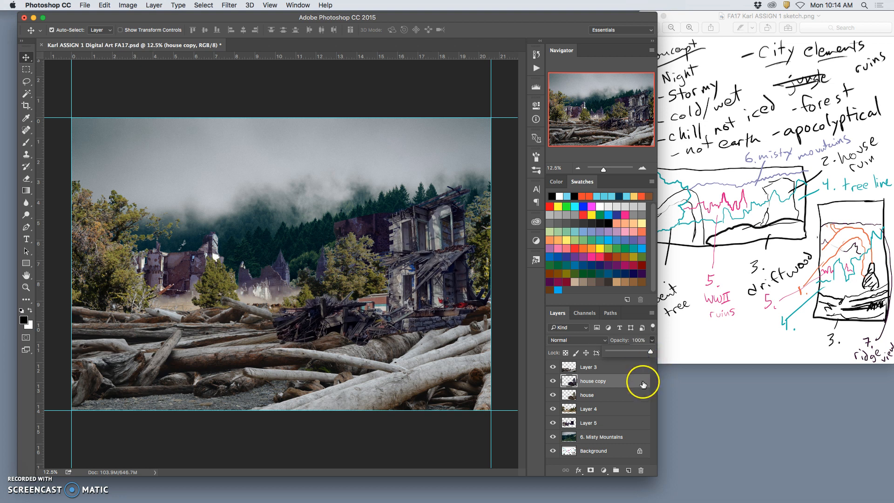
Step: Rename Layer 3 to "driftwood" and duplicate it
left_click(609, 367)
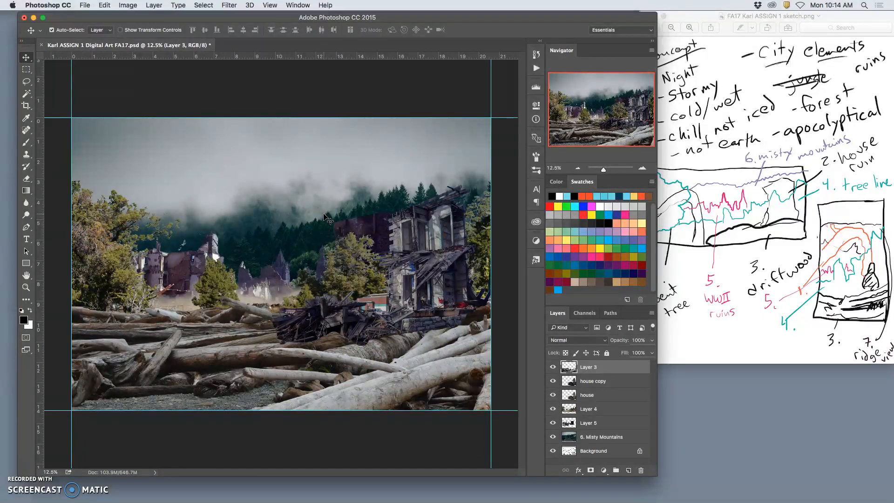
double_click(593, 367)
left_click(626, 371)
key("cmd+j")
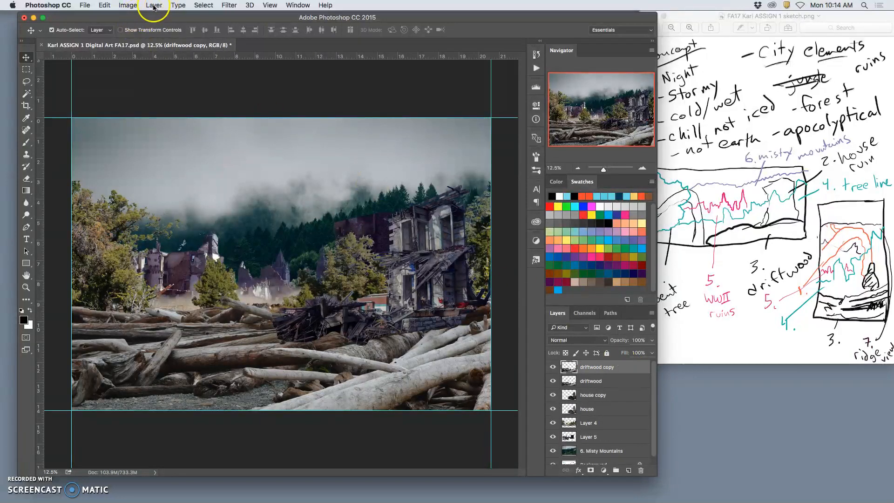
Step: Use Color Balance on the driftwood copy layer, shifting the midtones to +40 on the yellow–blue scale
left_click(128, 5)
mouse_move(143, 30)
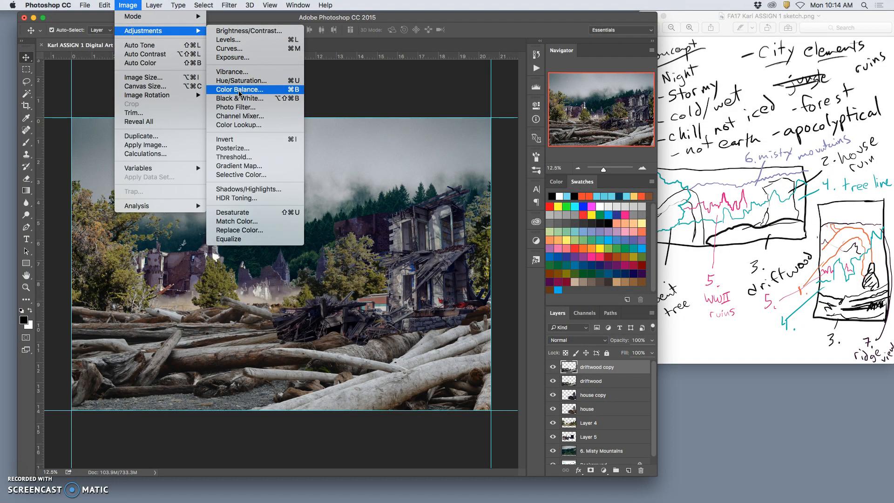
left_click(239, 93)
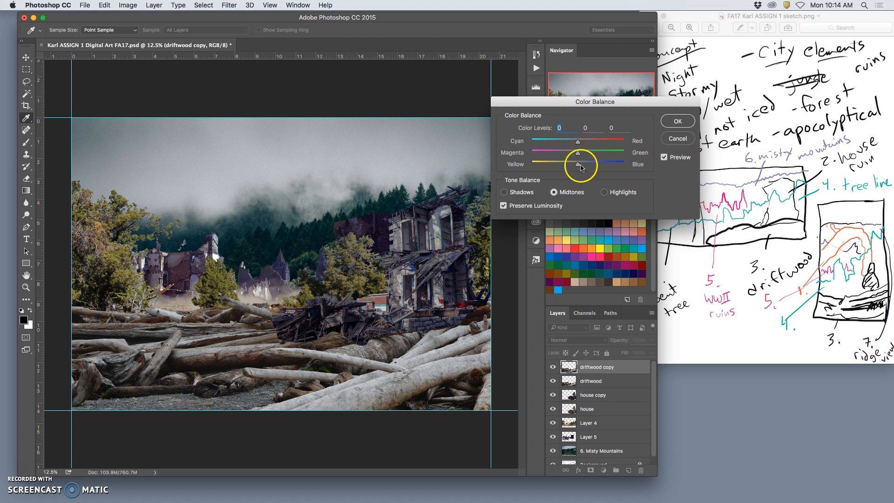
left_click_drag(578, 166, 580, 167)
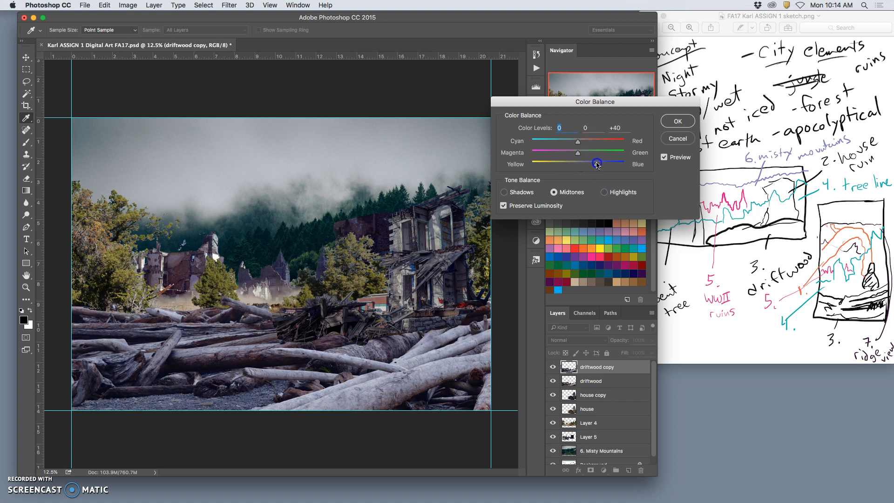
left_click_drag(597, 165, 596, 165)
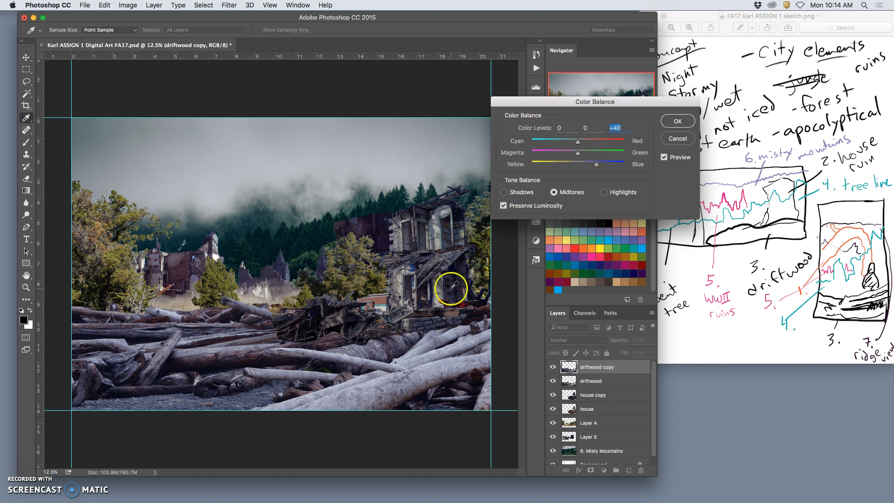
Step: Set the driftwood copy's midtones to +6 cyan–red and +10 magenta–green, apply the adjustment, and toggle the layer to compare
left_click(578, 153)
left_click_drag(582, 155, 582, 154)
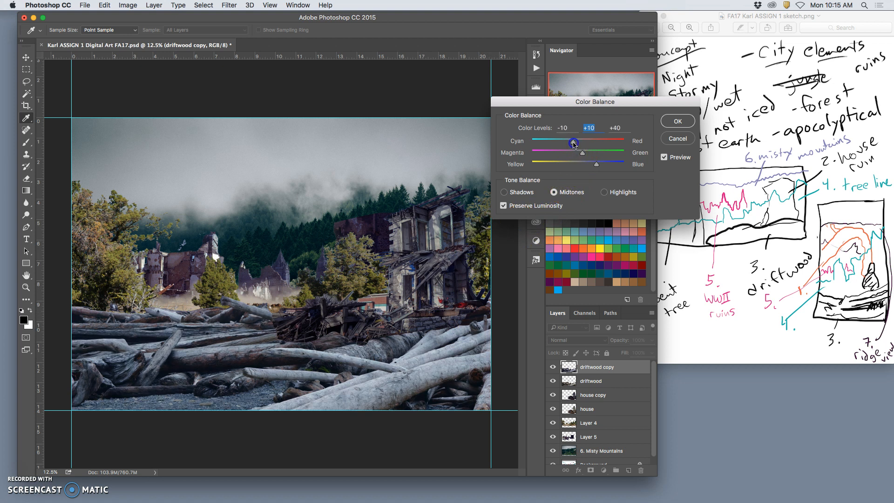
left_click_drag(574, 144, 573, 143)
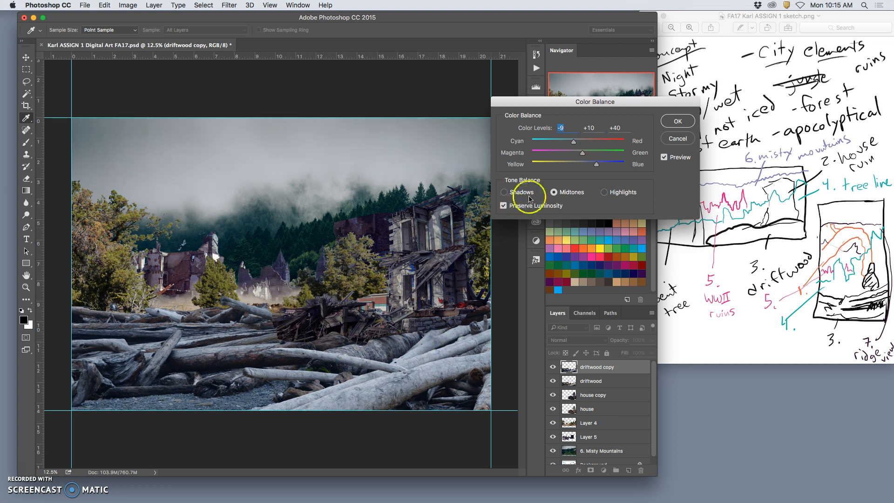
left_click(574, 144)
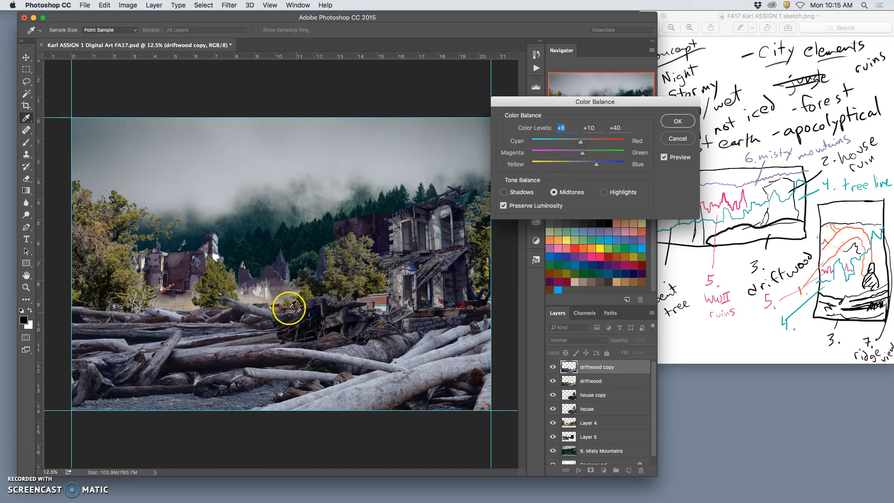
left_click(678, 122)
left_click(553, 369)
left_click(553, 368)
left_click(553, 368)
left_click(553, 367)
left_click(553, 368)
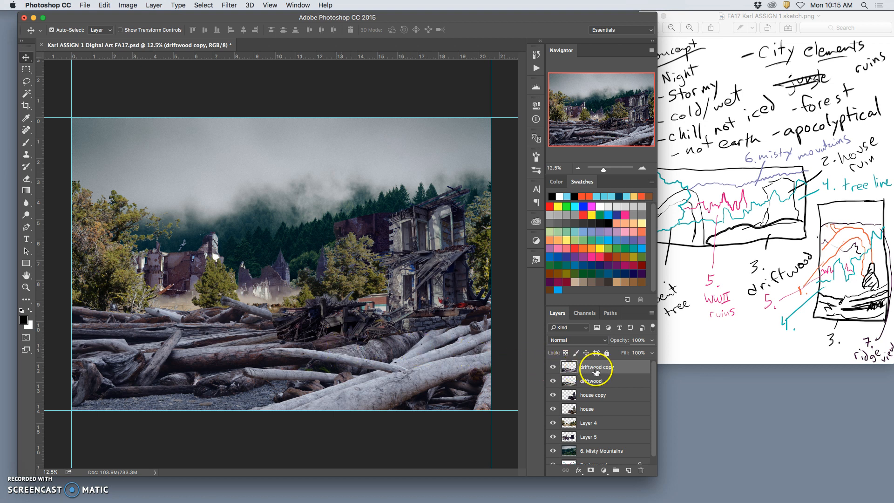
Step: Apply Levels to the driftwood copy layer, darkening the midtones and lowering the output white level to 223
left_click(127, 5)
mouse_move(143, 31)
left_click(230, 43)
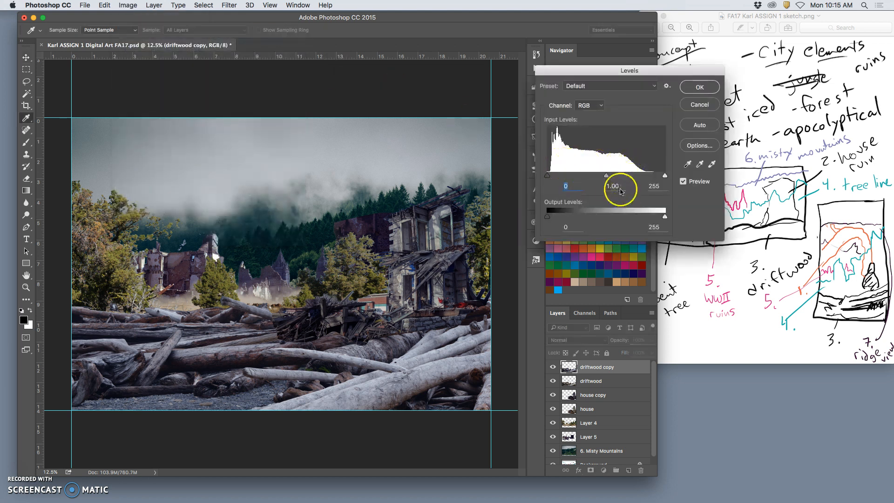
left_click_drag(607, 177, 608, 178)
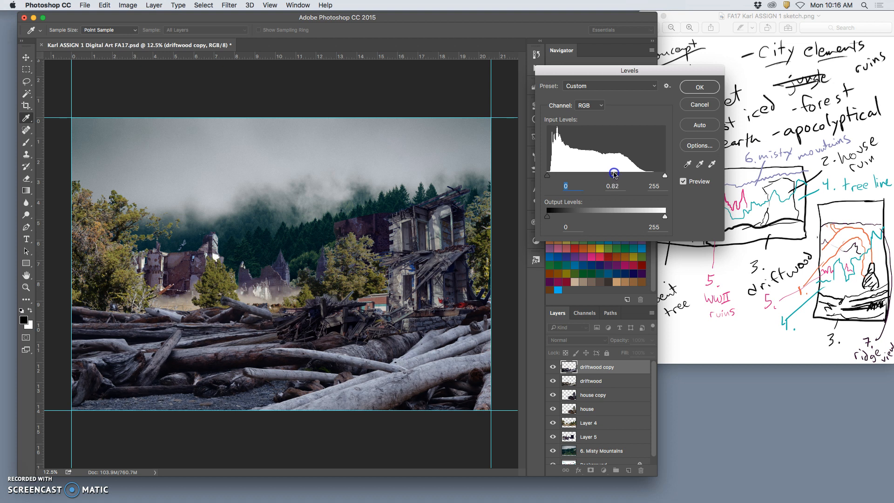
left_click_drag(664, 216, 647, 217)
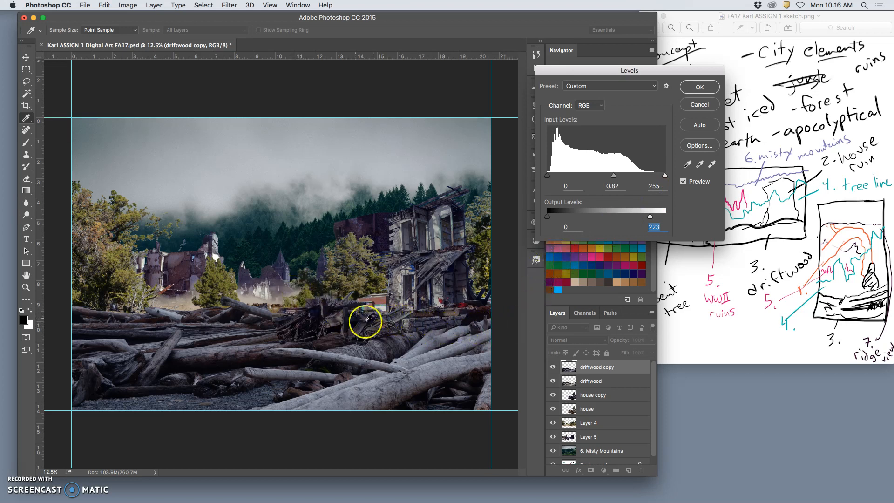
mouse_move(616, 179)
left_mouse_down()
mouse_move(624, 179)
mouse_move(611, 178)
left_mouse_up()
left_click(701, 88)
Step: Try a reduced opacity on the driftwood copy layer and restore it to 100%
left_click(651, 341)
mouse_move(643, 351)
left_mouse_down()
mouse_move(632, 352)
mouse_move(644, 353)
left_mouse_up()
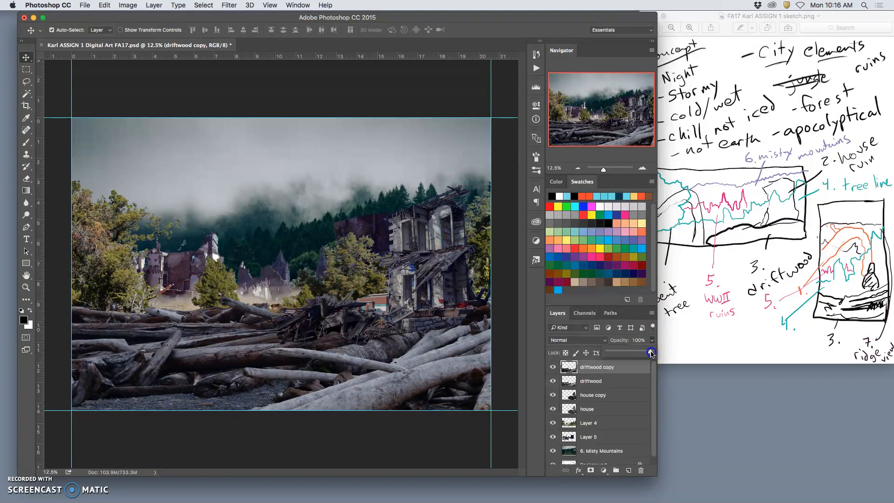
Step: Shrink the sketch reference window in Preview, return to Photoshop and save the composite
left_click(662, 350)
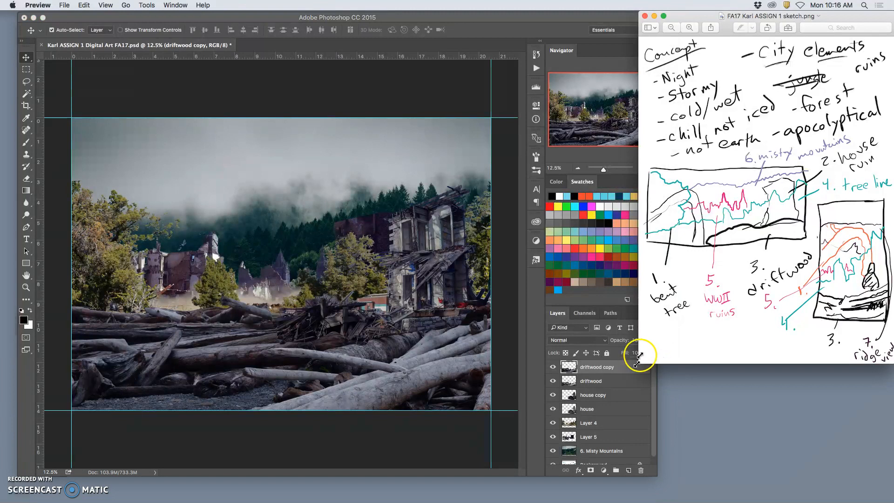
left_click_drag(642, 362, 687, 302)
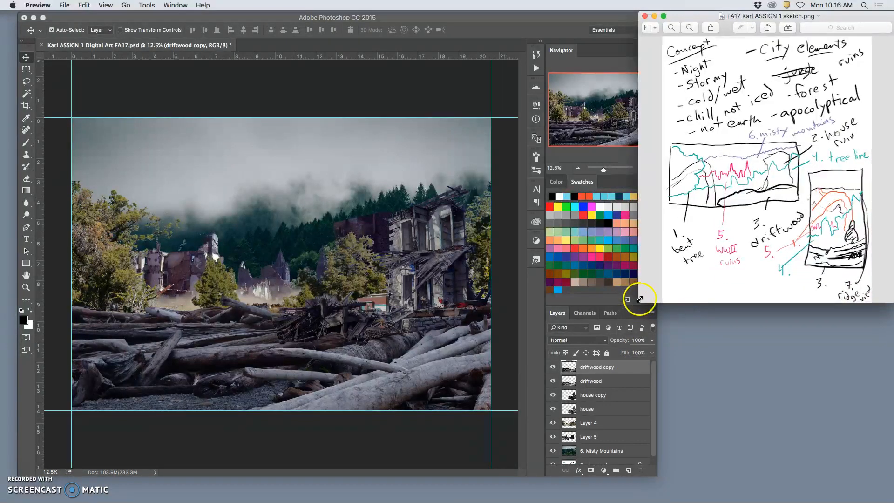
left_click(602, 165)
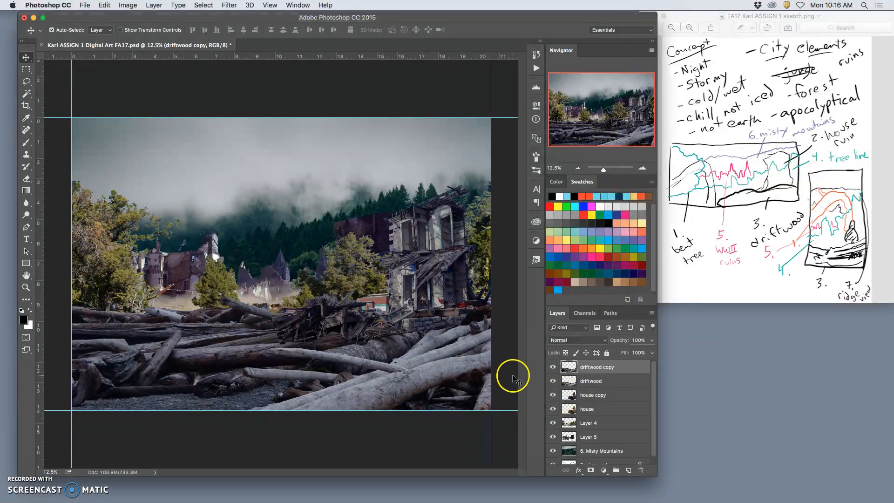
key("super+s")
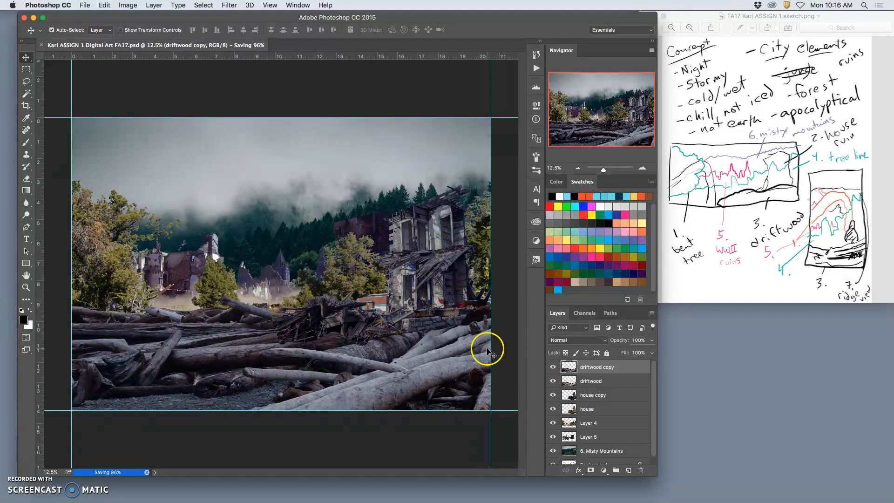
Step: Check which content Layer 4 holds by toggling it, rename it "treeline" and duplicate it
left_click(552, 422)
left_click(553, 422)
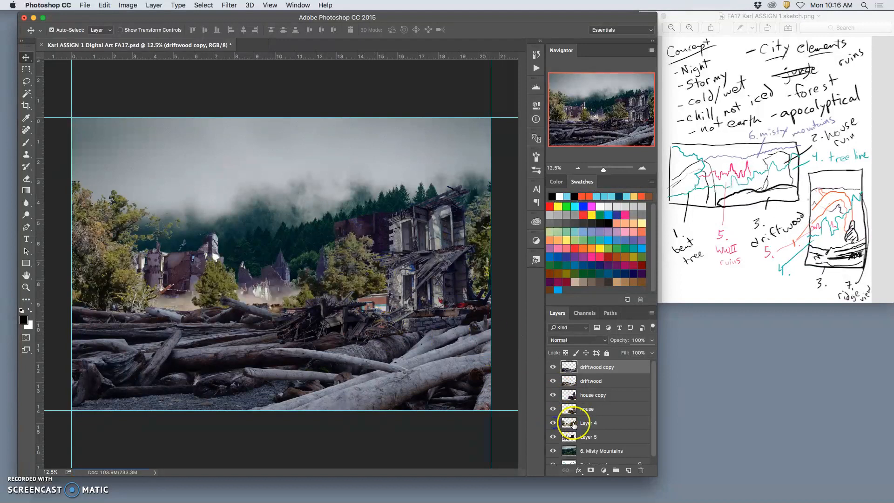
left_click(576, 423)
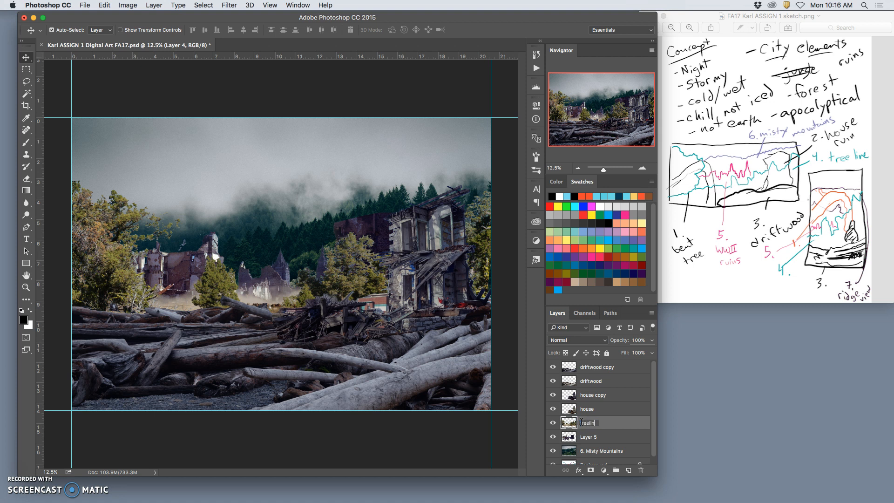
left_click(608, 422)
key("ctrl+j")
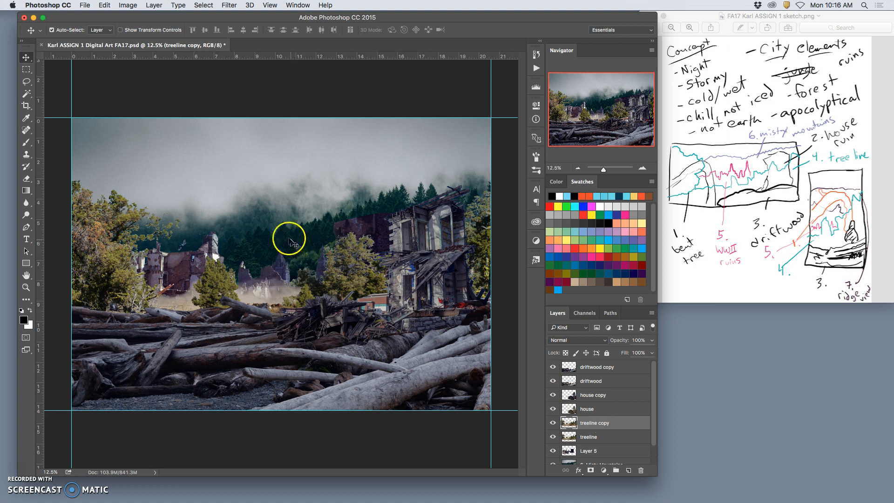
Step: Examine the trees and mist around the ruins up close with the treeline copy layer hidden and shown
left_click(553, 423)
key("super+plus")
key("super+plus")
key("super+plus")
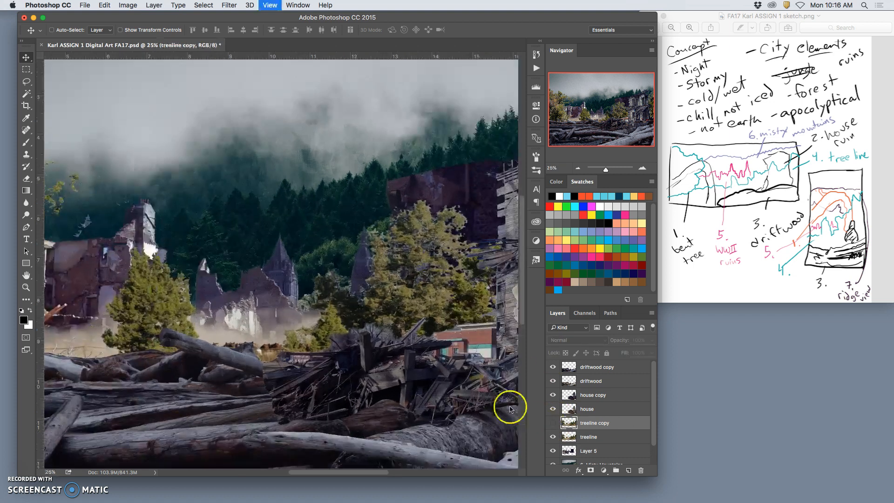
scroll(293, 357, "left", 5)
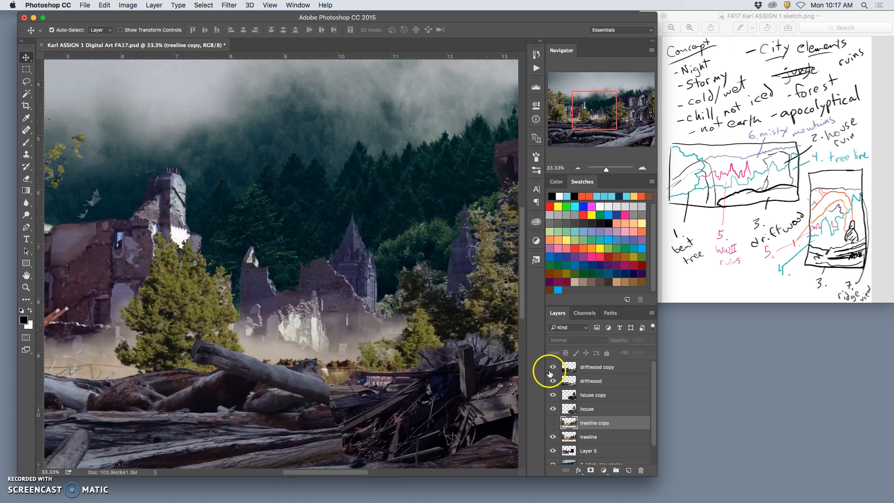
left_click(553, 423)
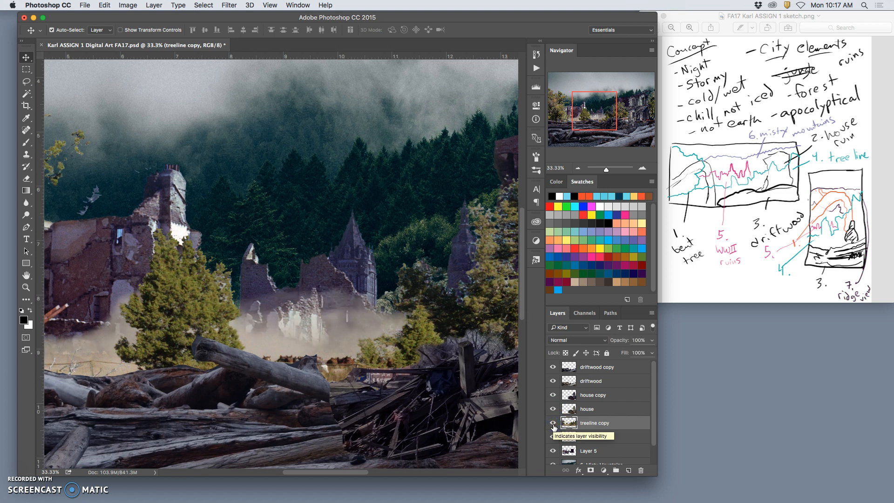
left_click(553, 422)
left_click(553, 423)
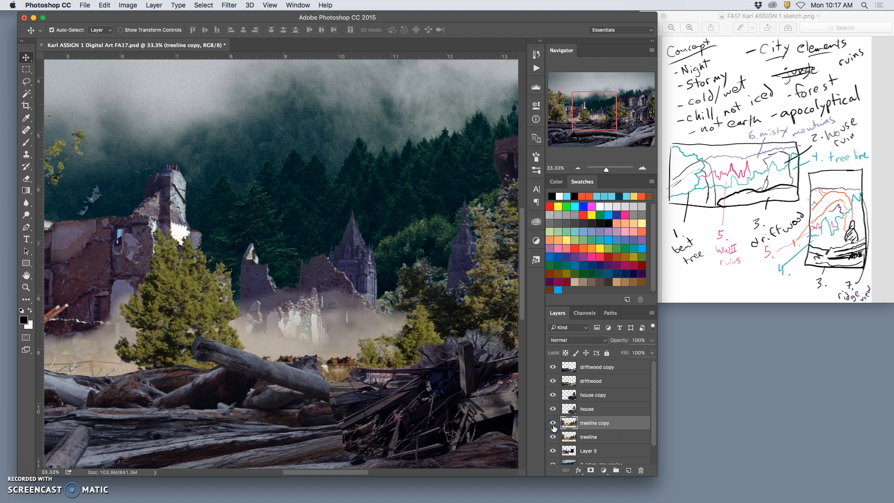
left_click(553, 423)
key("ctrl+minus")
key("ctrl+minus")
key("ctrl+minus")
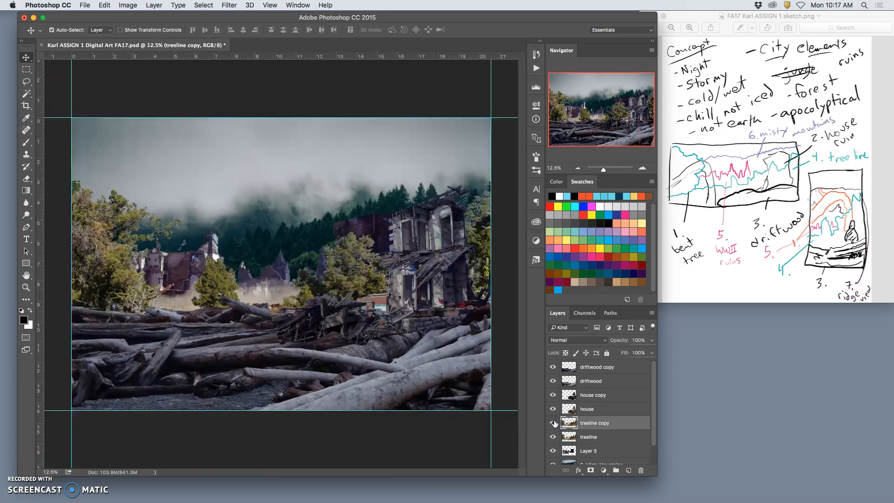
Step: Use Color Balance on the treeline copy layer, setting the midtones to -9 cyan–red, -5 magenta–green and +44 yellow–blue
left_click(376, 265, "ctrl")
left_click(128, 5)
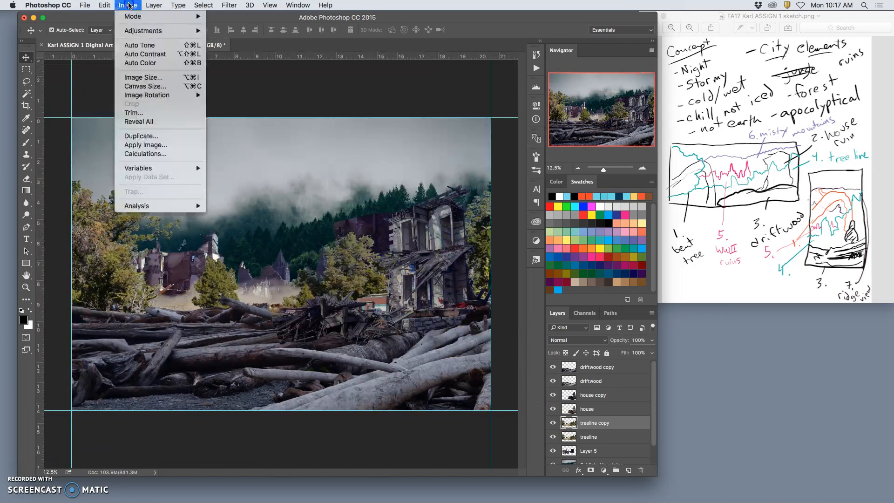
left_click(152, 35)
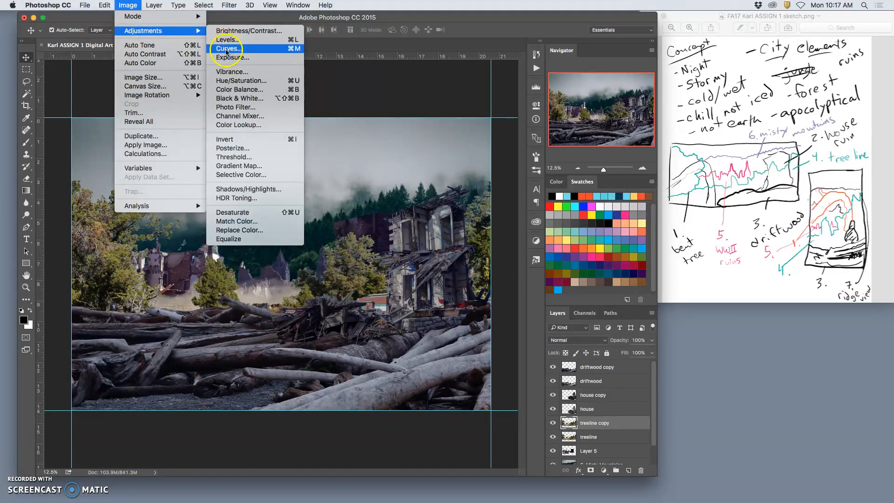
left_click(237, 89)
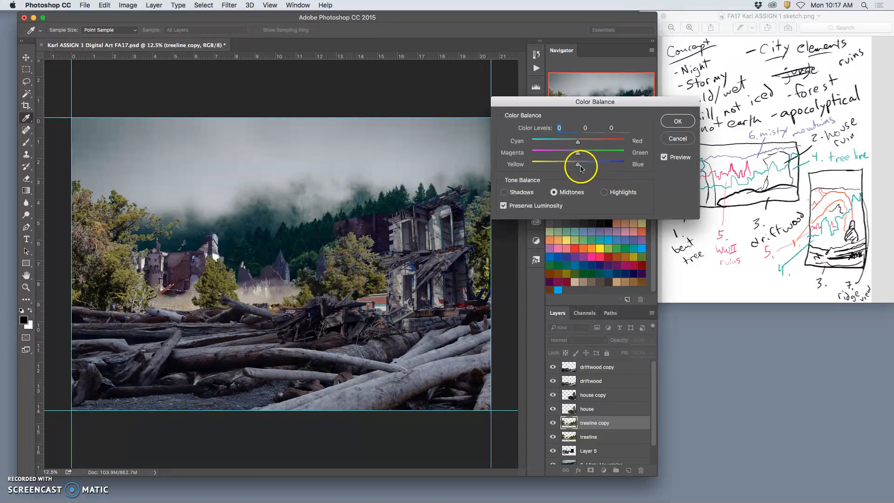
left_click_drag(579, 166, 580, 166)
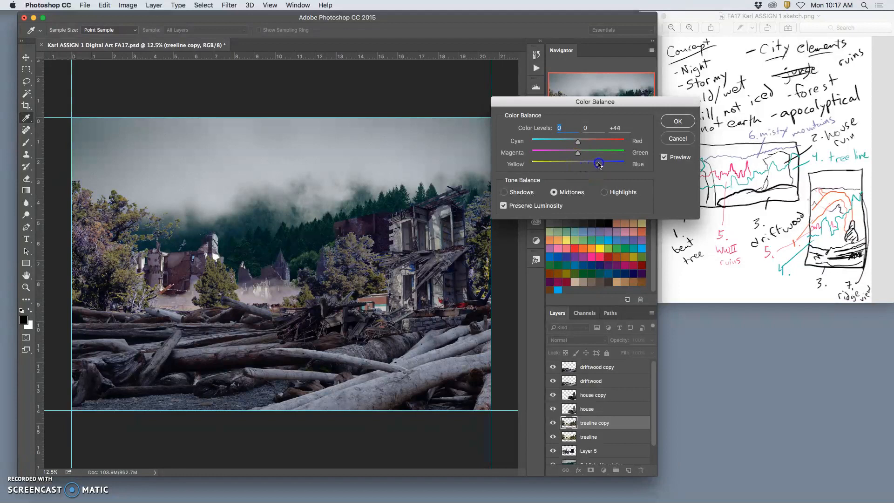
left_click_drag(577, 153, 547, 155)
left_click(574, 143)
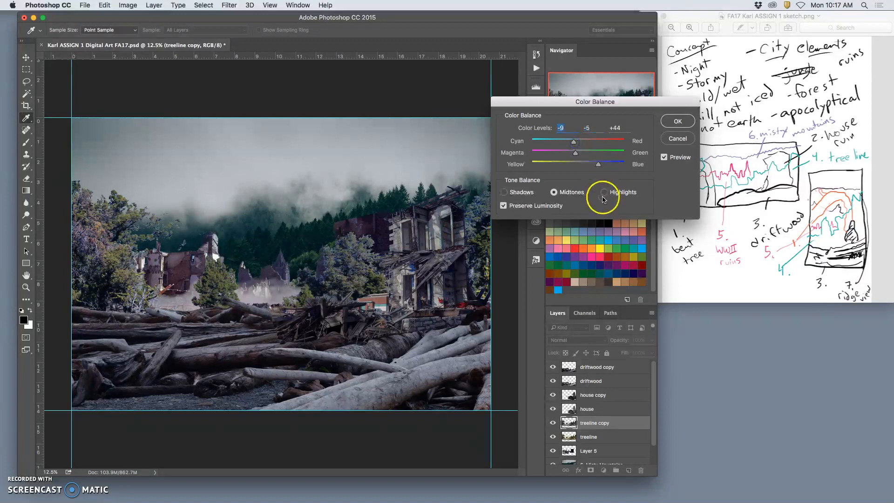
Step: Set the treeline copy's highlights to -20 cyan–red and +12 yellow–blue, and apply the colour balance
left_click(603, 190)
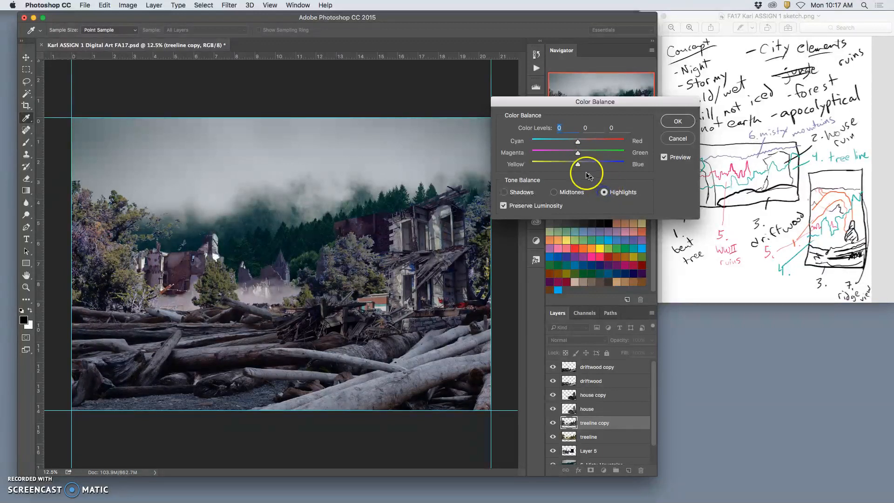
left_click_drag(577, 145, 584, 167)
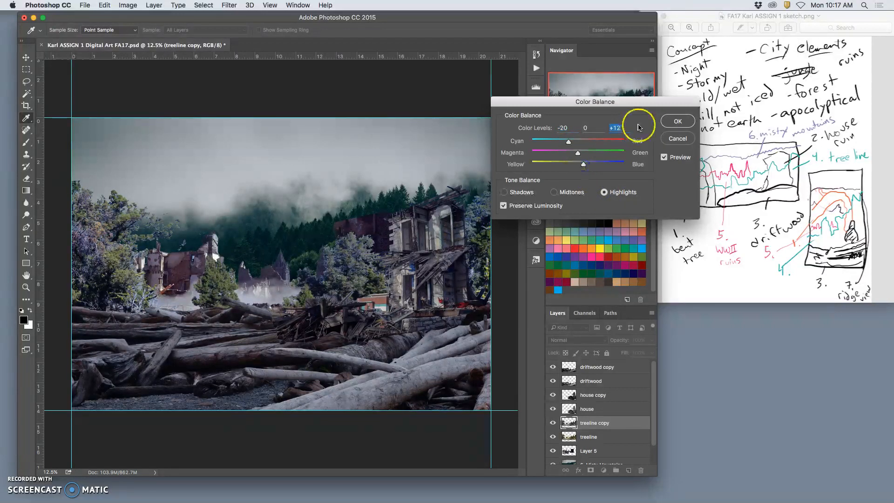
left_click(676, 122)
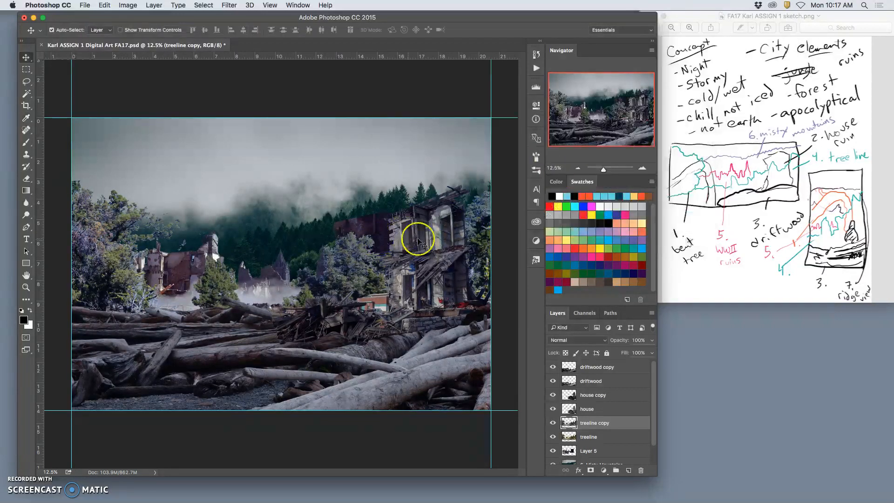
Step: Compare the colour-balanced treeline copy with the original treeline, both in full view and up close
left_click(553, 422)
left_click(553, 423)
left_click(553, 422)
left_click(552, 423)
key("super+plus")
key("super+plus")
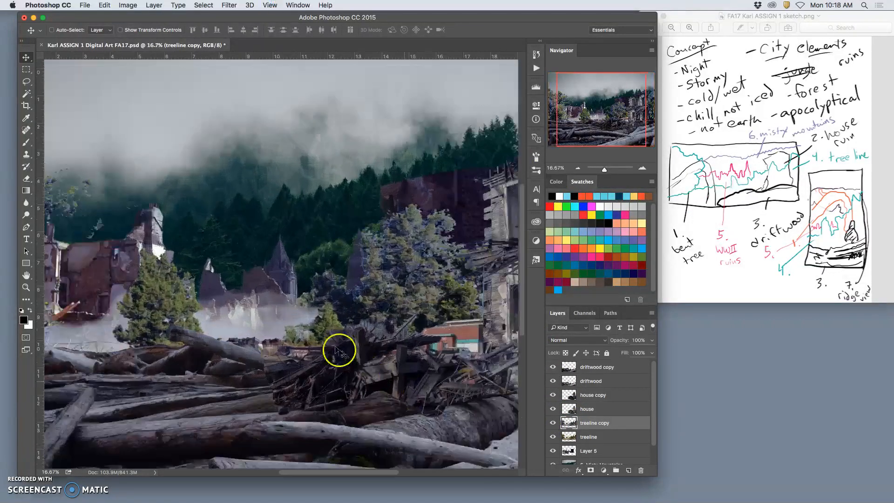
left_click(553, 423)
left_click(553, 422)
left_click(553, 423)
left_click(553, 422)
key("super+minus")
key("super+minus")
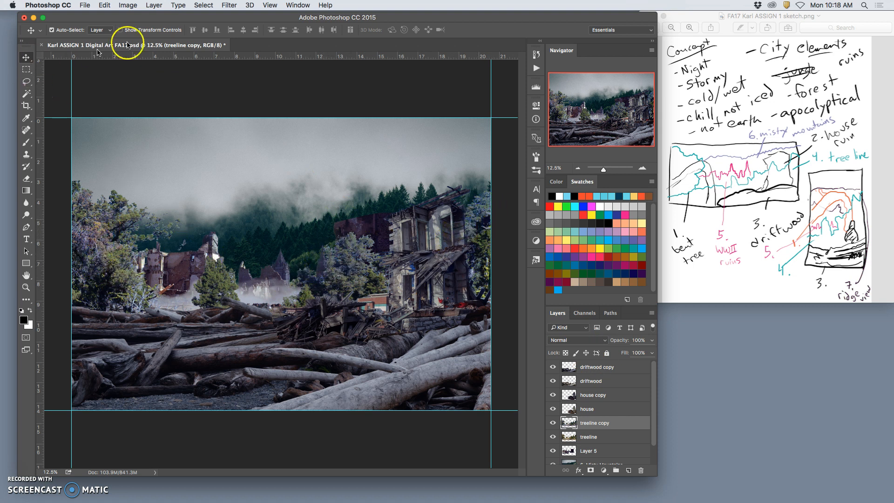
Step: Apply Levels to the treeline copy layer with midtones at 0.84 and output levels from 11 to 205
left_click(132, 5)
mouse_move(172, 31)
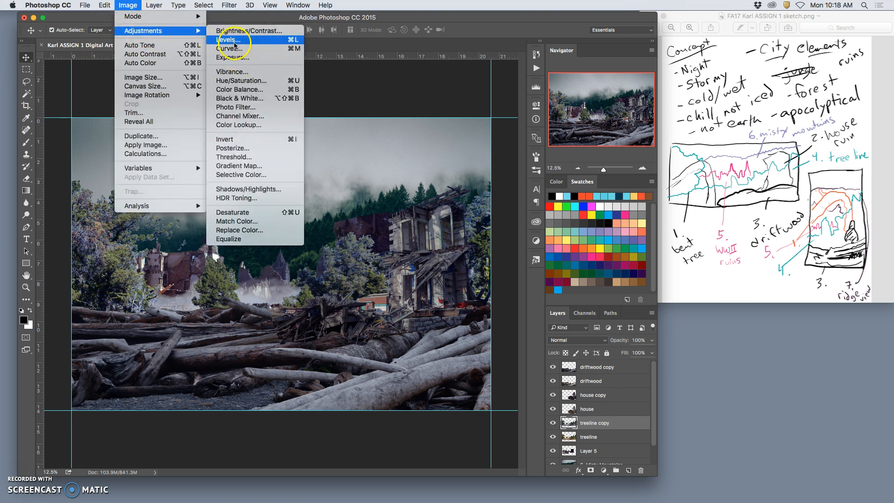
left_click(234, 44)
mouse_move(607, 178)
left_mouse_down()
mouse_move(663, 178)
mouse_move(599, 179)
mouse_move(611, 178)
left_mouse_up()
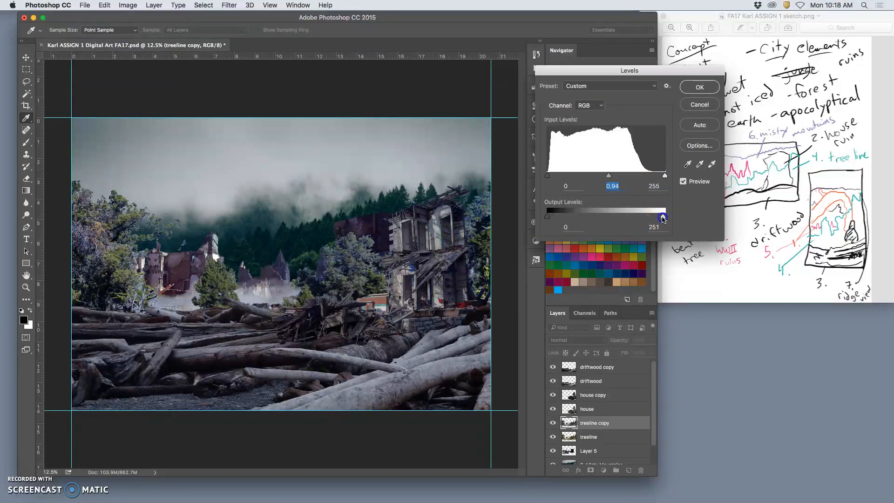
left_click_drag(650, 218, 641, 218)
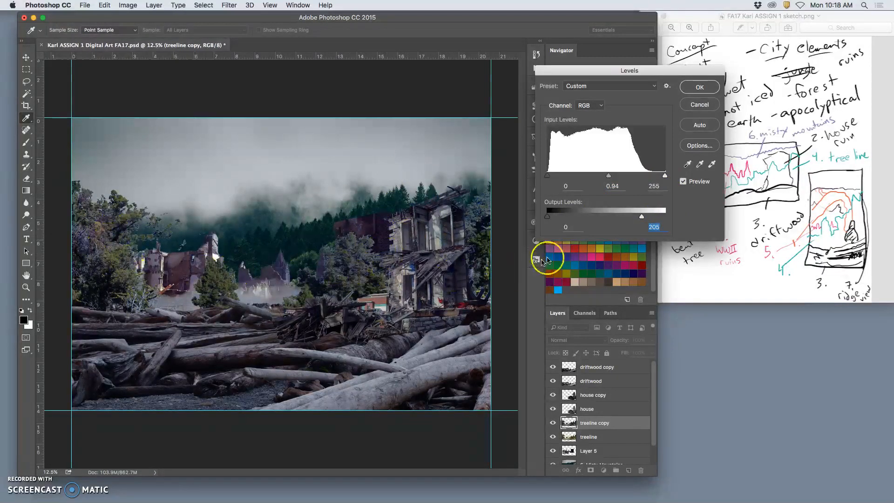
left_click_drag(549, 219, 552, 220)
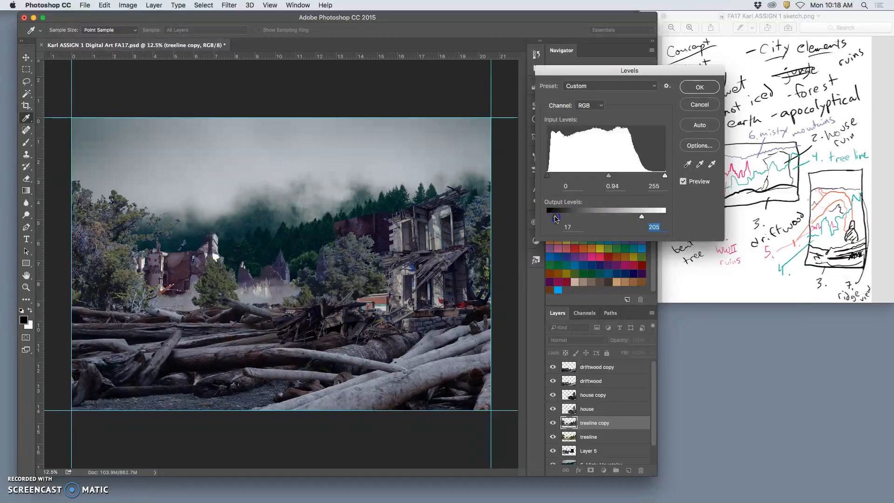
left_click(608, 177)
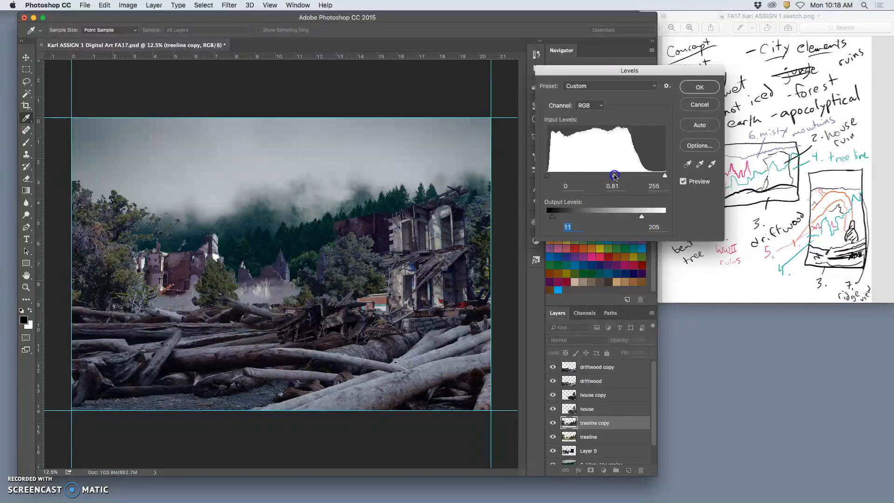
left_click(449, 252)
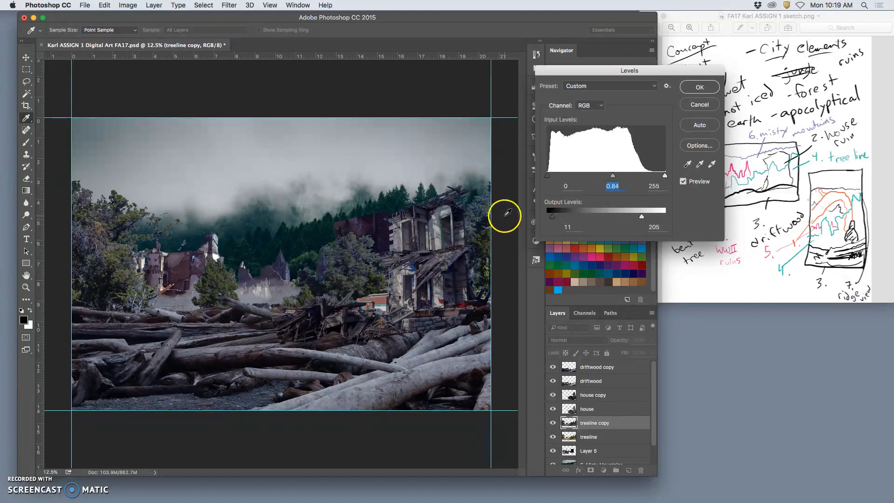
left_click(699, 88)
Step: Toggle the treeline copy layer repeatedly to compare the darkened trees with the original ones
left_click(552, 423)
left_click(551, 423)
left_click(552, 423)
left_click(551, 423)
left_click(552, 423)
left_click(552, 423)
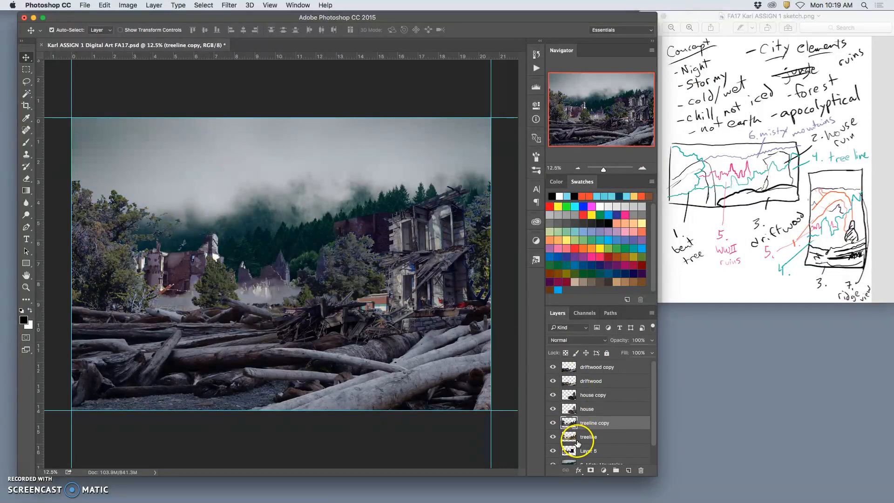
Step: Try a reduced opacity on the treeline copy layer, restore it to 100%, and toggle the original treeline layer's visibility
left_click(651, 341)
left_click_drag(631, 353, 664, 354)
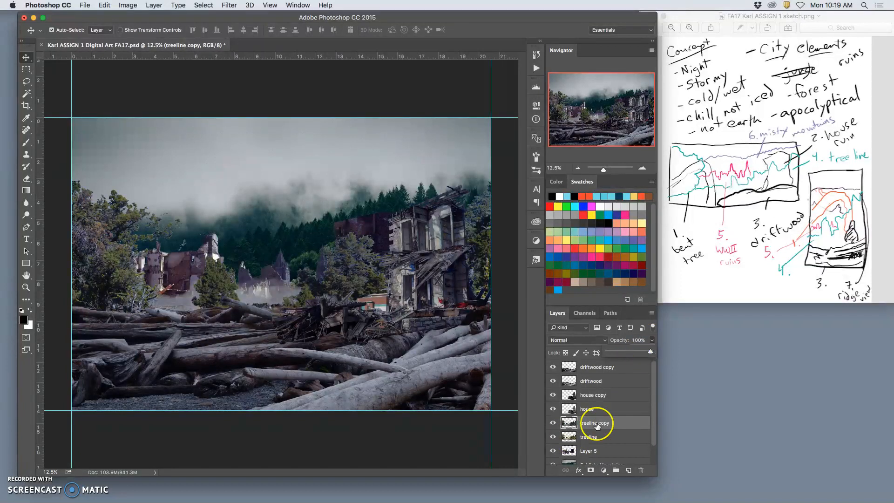
left_click(553, 436)
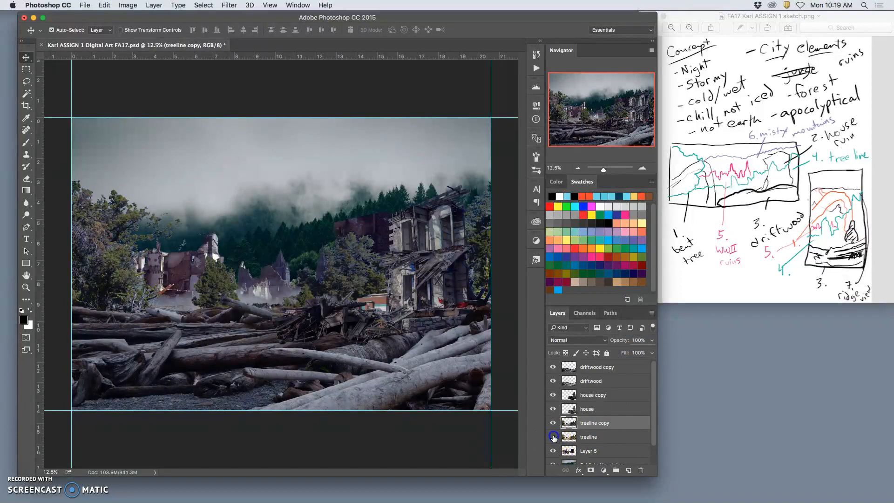
Step: Erase the stray branch remnants between the left tree and the ruins on the treeline copy layer, using an eraser size of 444
left_click(26, 179)
mouse_move(197, 239)
left_mouse_down()
mouse_move(180, 196)
mouse_move(191, 234)
mouse_move(203, 232)
mouse_move(165, 227)
mouse_move(152, 198)
mouse_move(144, 230)
mouse_move(176, 213)
mouse_move(192, 237)
left_mouse_up()
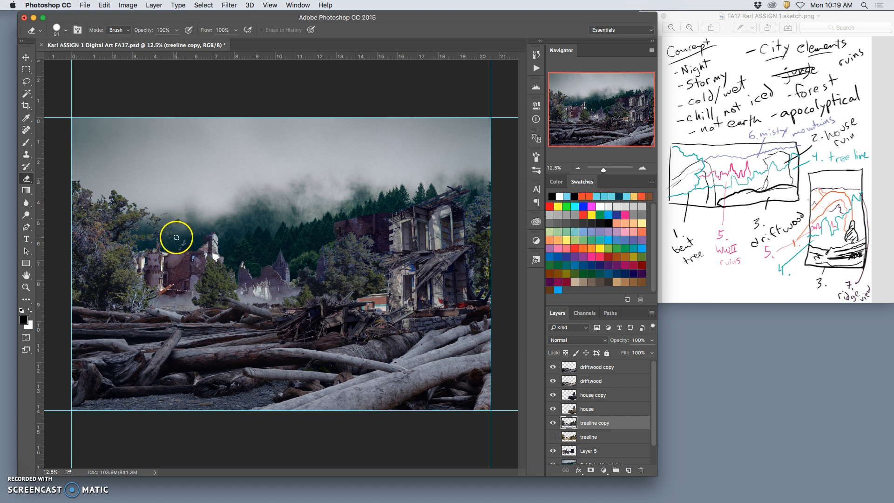
scroll(154, 236, "up", 3)
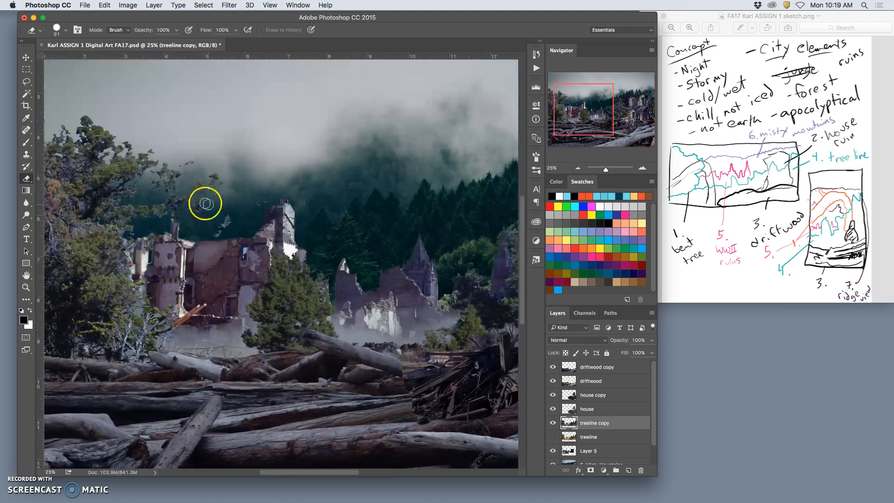
left_click(62, 33)
left_click_drag(99, 36, 119, 54)
left_click(261, 211)
mouse_move(260, 211)
left_mouse_down()
mouse_move(231, 228)
mouse_move(302, 260)
mouse_move(271, 242)
mouse_move(204, 235)
mouse_move(225, 205)
mouse_move(200, 210)
mouse_move(211, 191)
mouse_move(196, 173)
mouse_move(172, 226)
mouse_move(177, 212)
mouse_move(212, 224)
mouse_move(173, 247)
mouse_move(209, 289)
left_mouse_up()
right_click(212, 302)
left_click(209, 280)
Step: Rename Layer 5, which holds the ruined buildings behind the trees, as "WWII ruins"
scroll(243, 250, "left", 5)
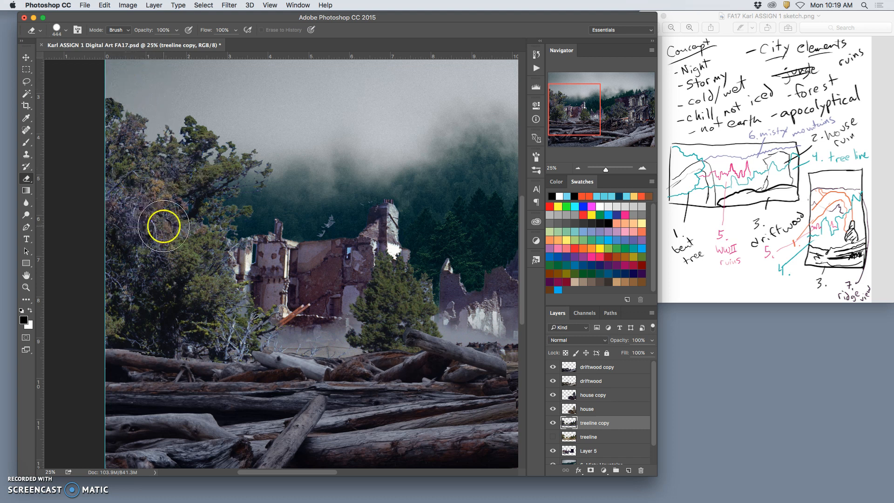
scroll(220, 217, "right", 10)
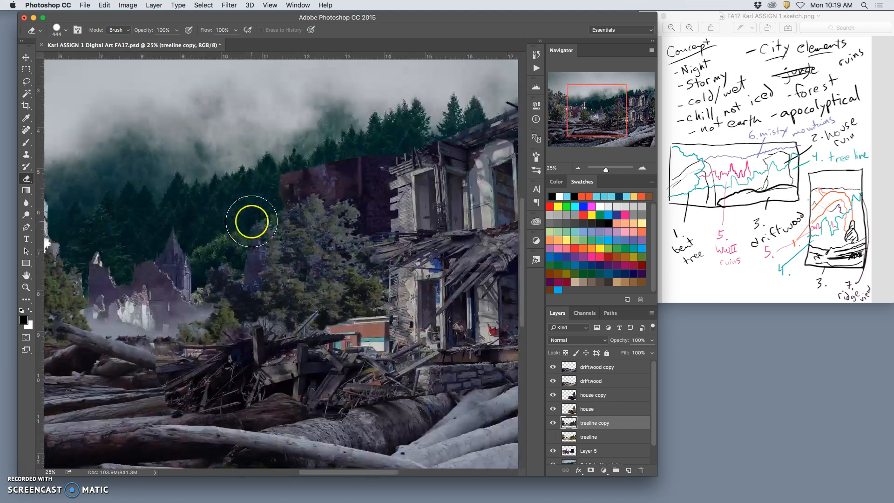
scroll(243, 215, "left", 5)
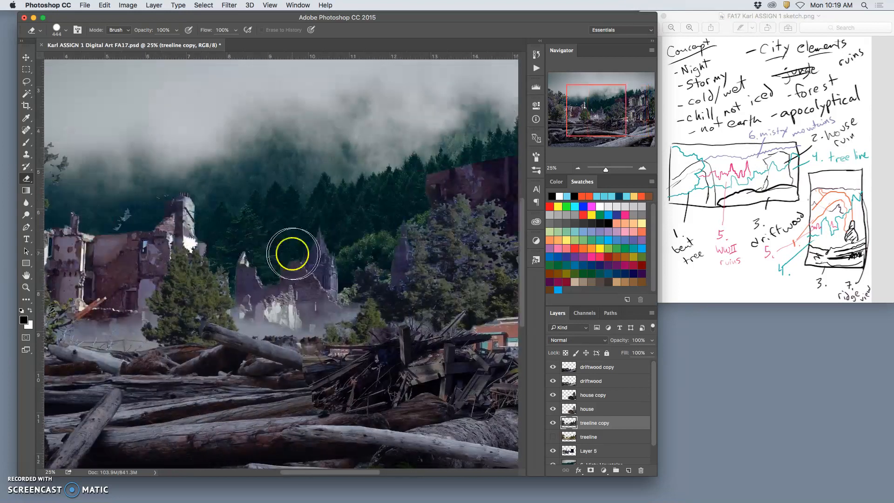
key("super+minus")
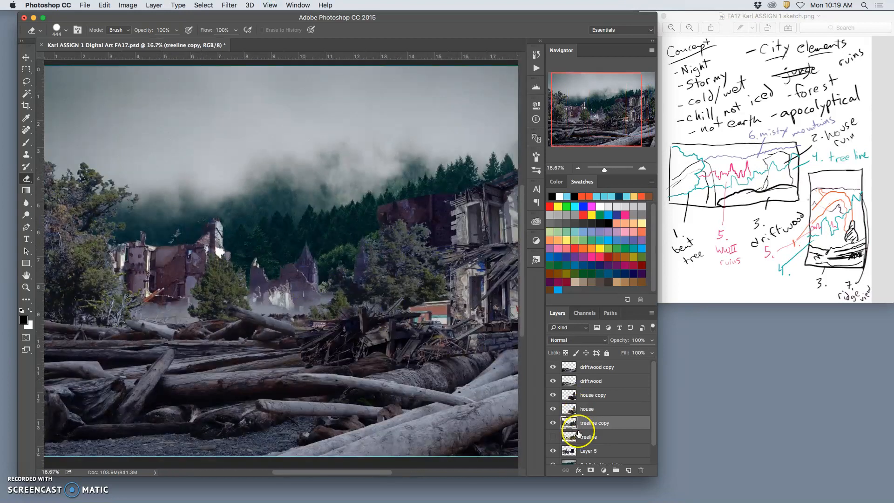
left_click(591, 451)
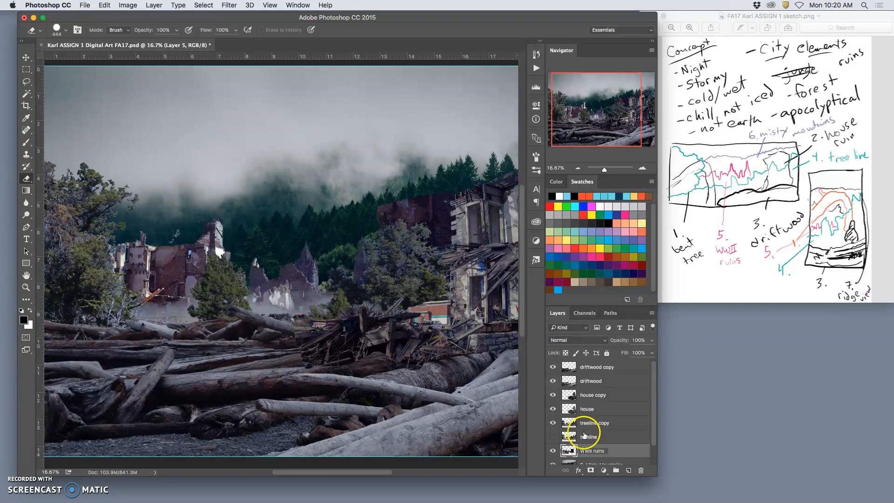
scroll(349, 243, "left", 3)
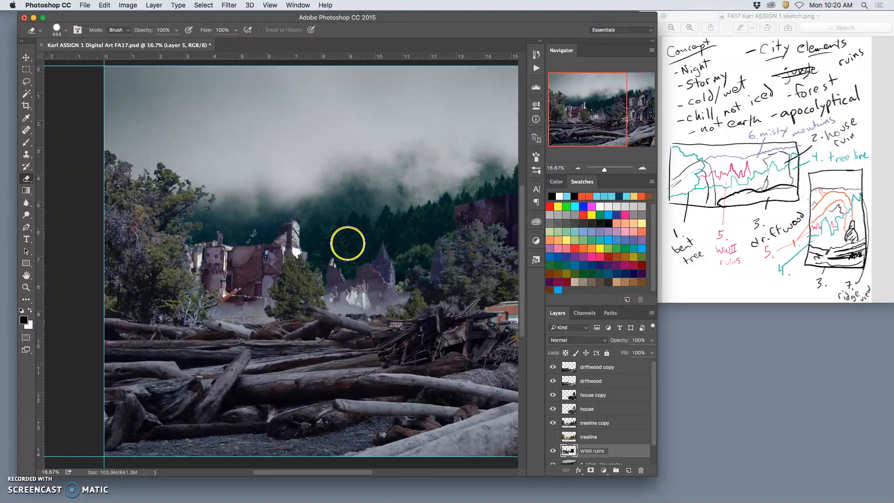
key("super+minus")
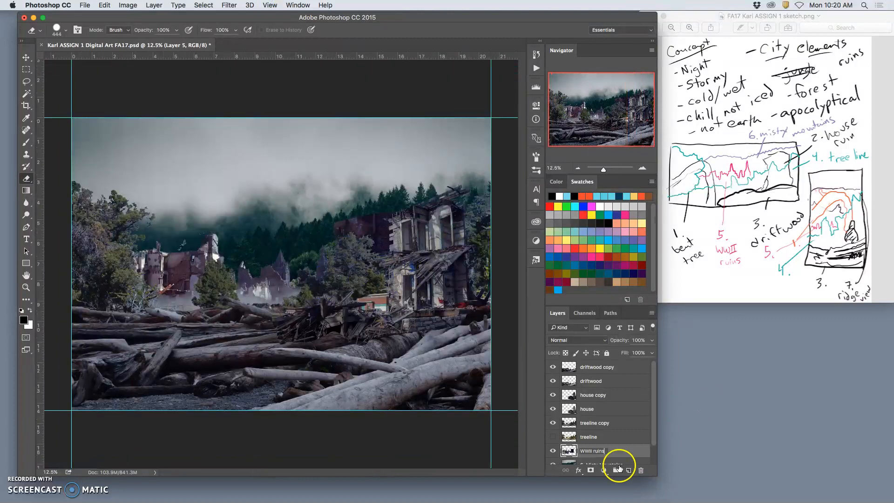